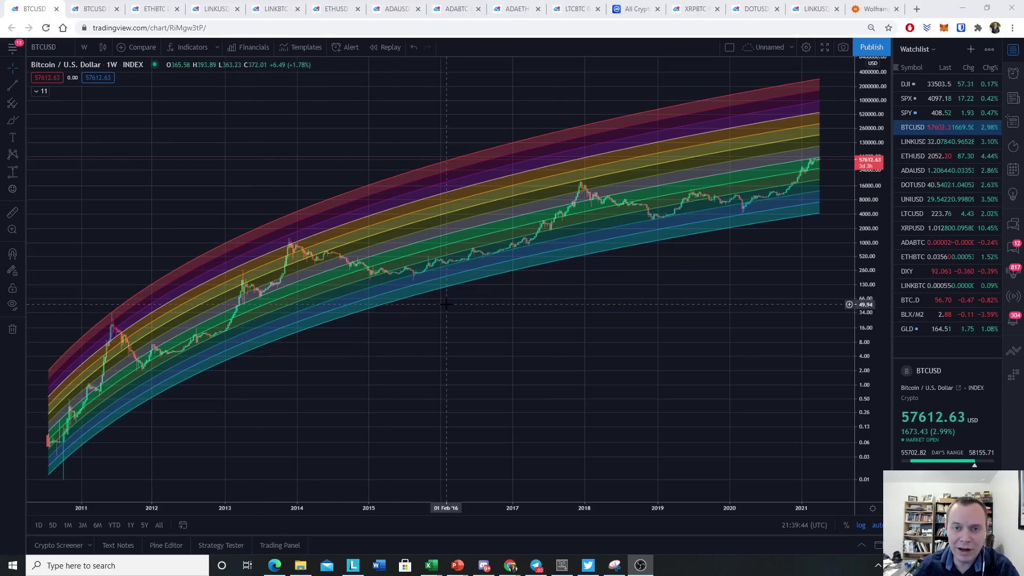
# Draw two white trend lines along Bitcoin's 2015–2017 rise, the lower from about June 2015 to July 2017, the upper from March 2015 to August 2017
pyautogui.click(13, 85)
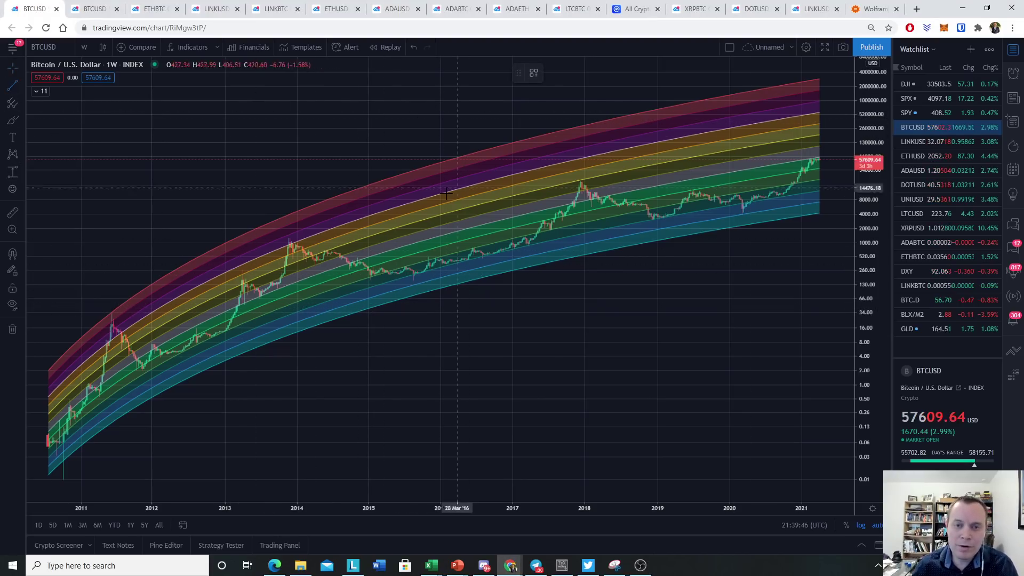
pyautogui.click(404, 279)
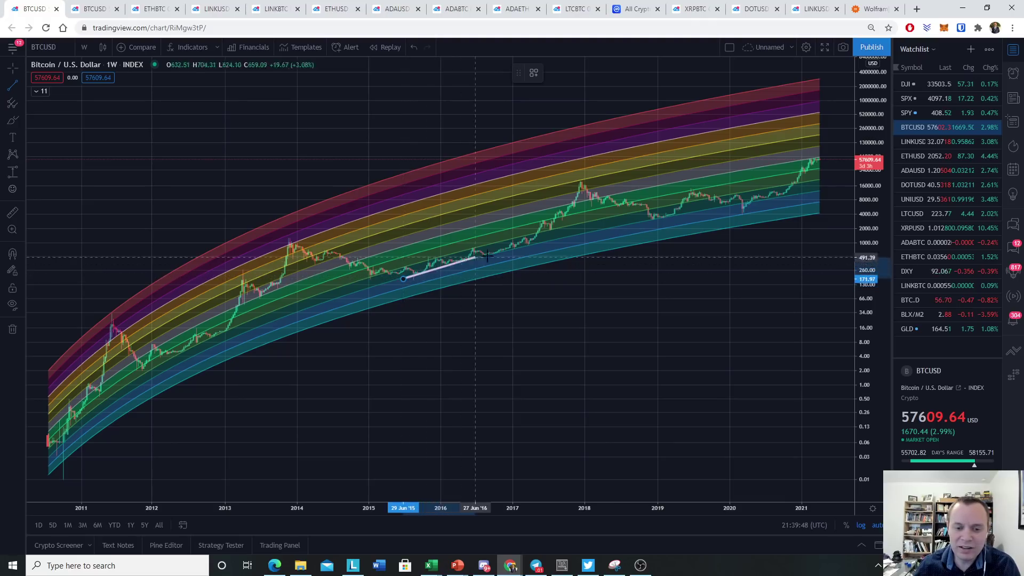
pyautogui.click(550, 240)
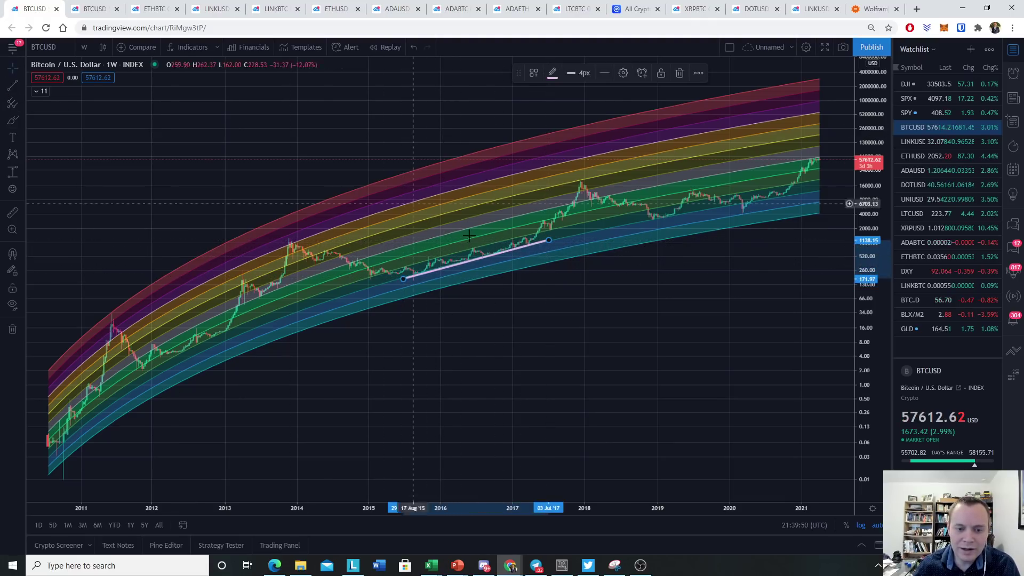
pyautogui.click(382, 274)
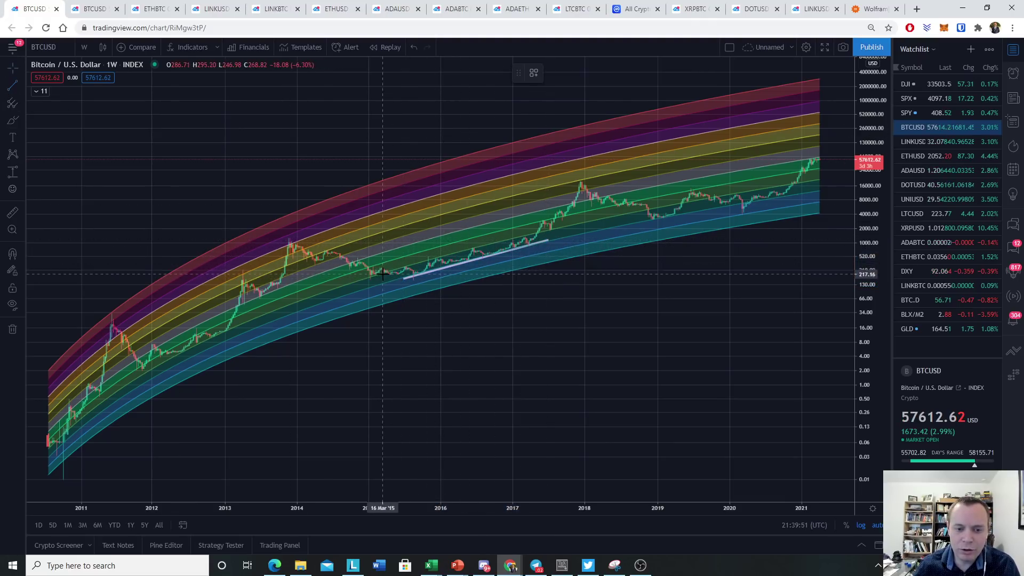
pyautogui.click(559, 225)
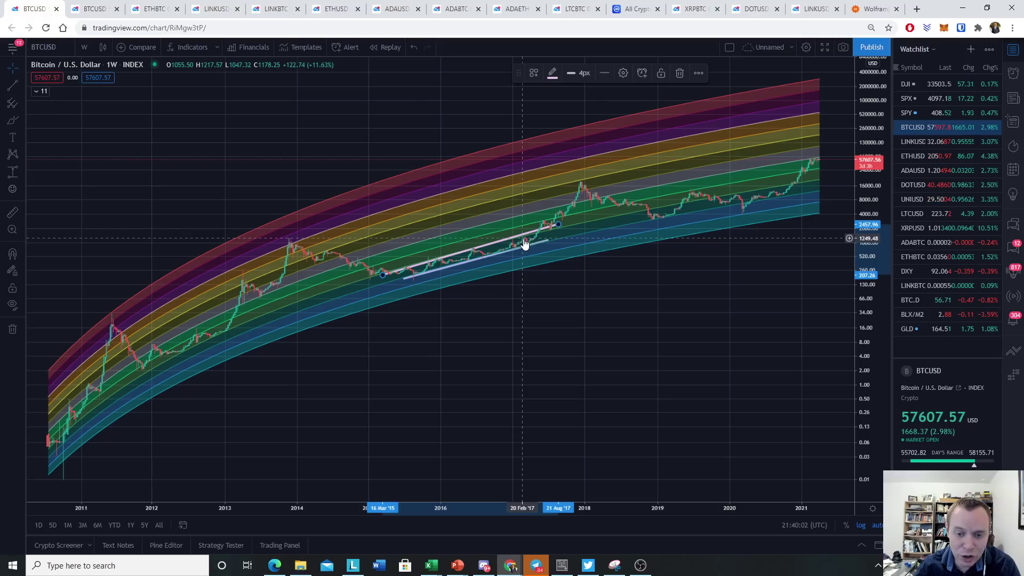
# Draw lower and upper trend lines along the price rise from about late 2011 to early 2013
pyautogui.click(11, 87)
pyautogui.click(143, 374)
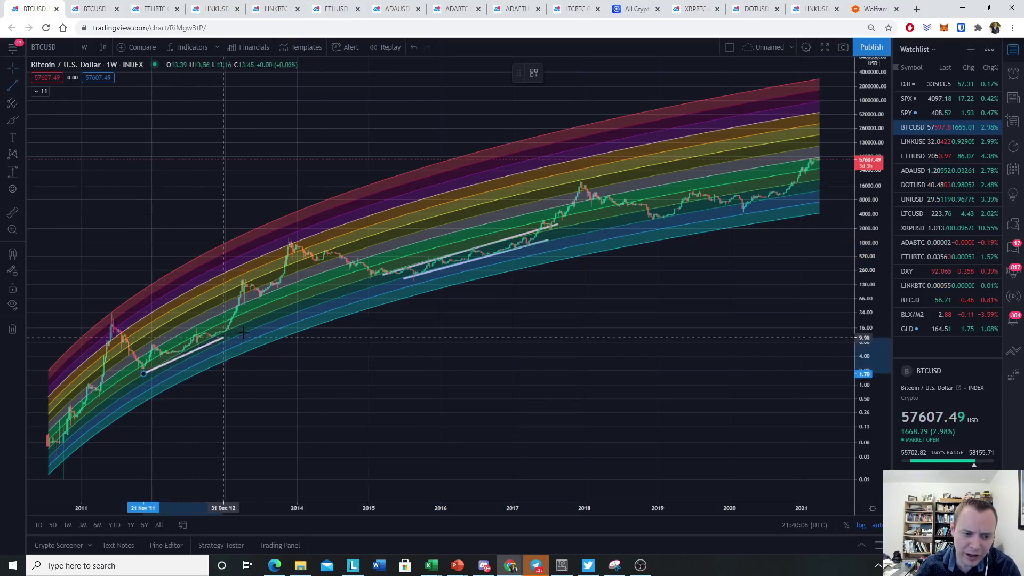
pyautogui.click(247, 319)
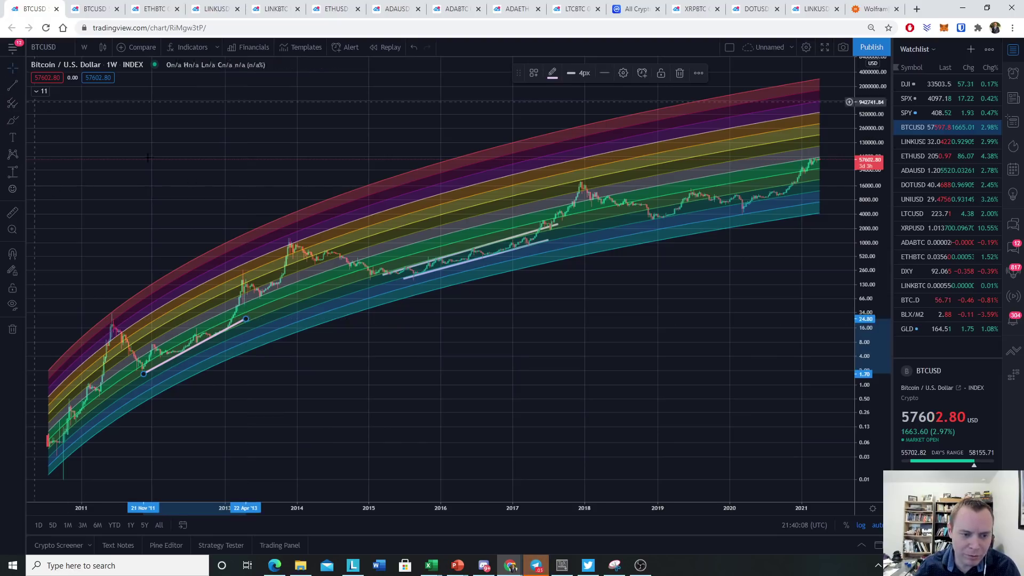
pyautogui.click(139, 367)
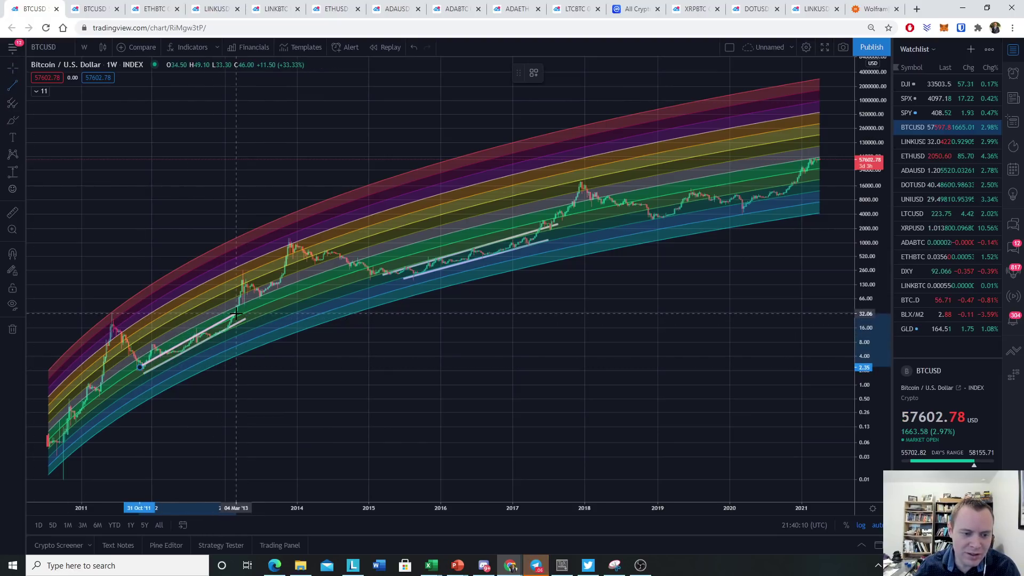
pyautogui.click(236, 315)
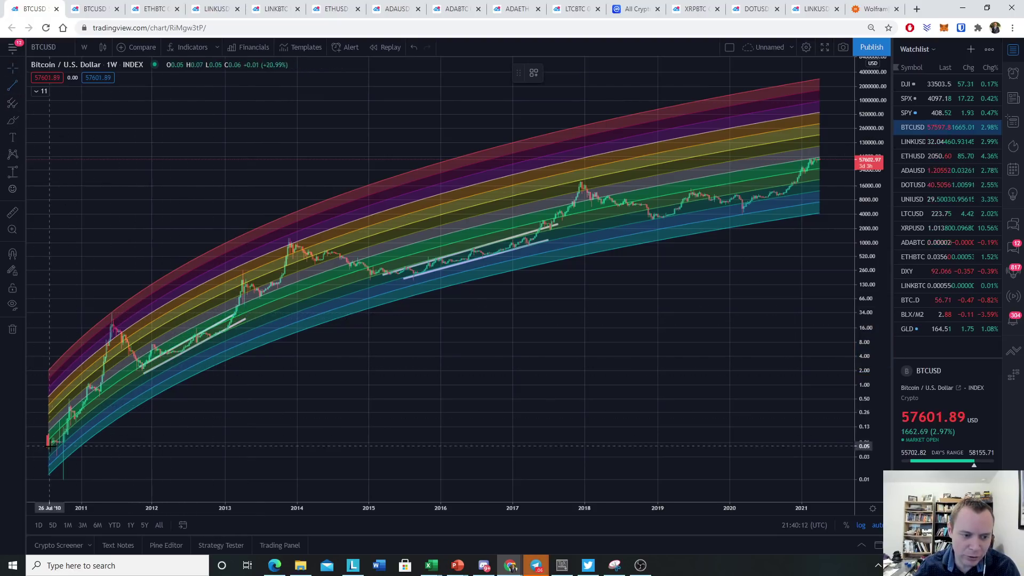
# Draw lower and upper trend lines along the earliest price rise, from about July 2010 to spring 2011
pyautogui.click(113, 392)
pyautogui.click(13, 86)
pyautogui.click(47, 442)
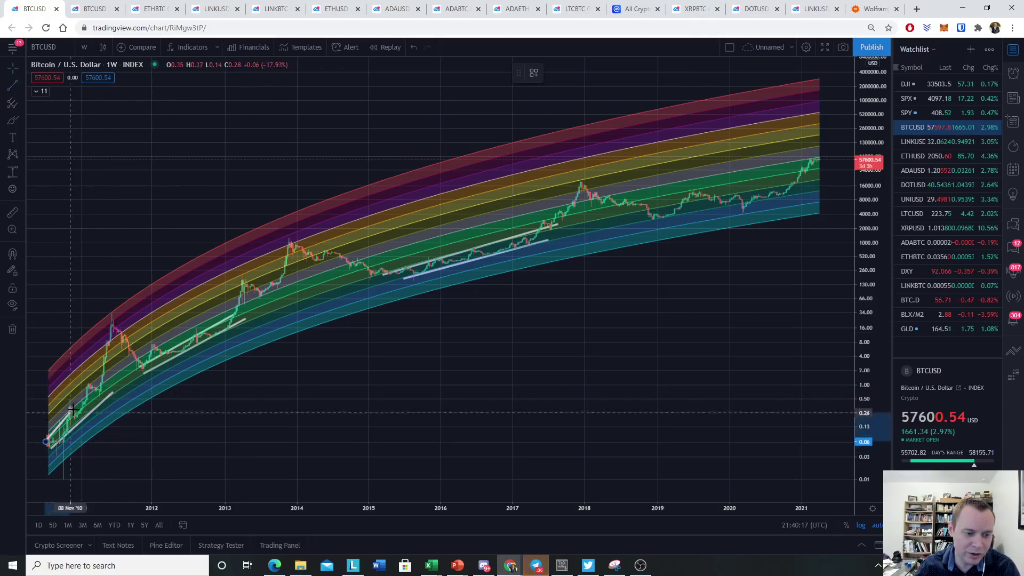
pyautogui.click(105, 391)
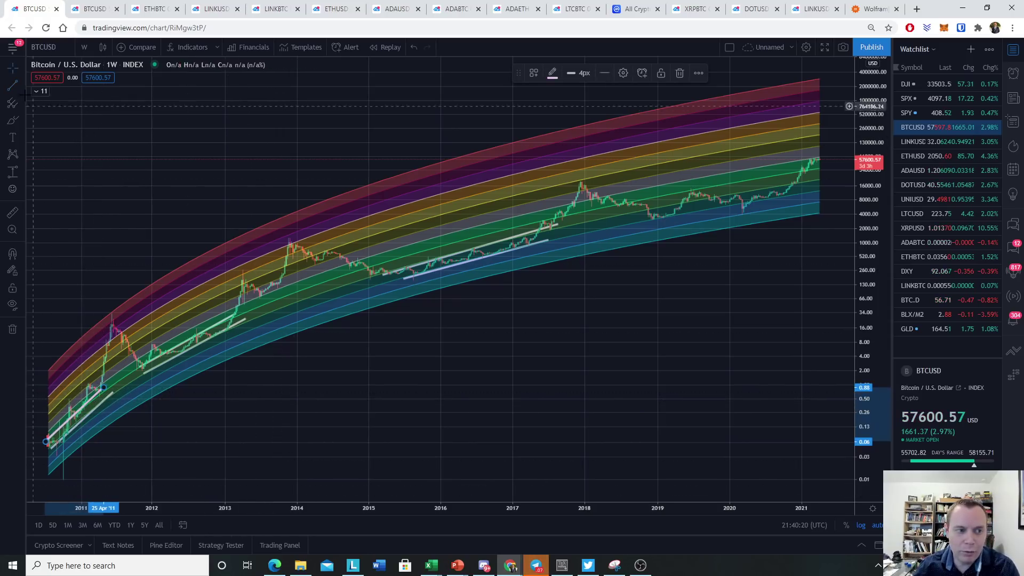
# Draw lower and upper trend lines for the latest cycle, both from about November 2018, ending near January 2021 and March 2021
pyautogui.hotkey('alt', 't')
pyautogui.click(648, 219)
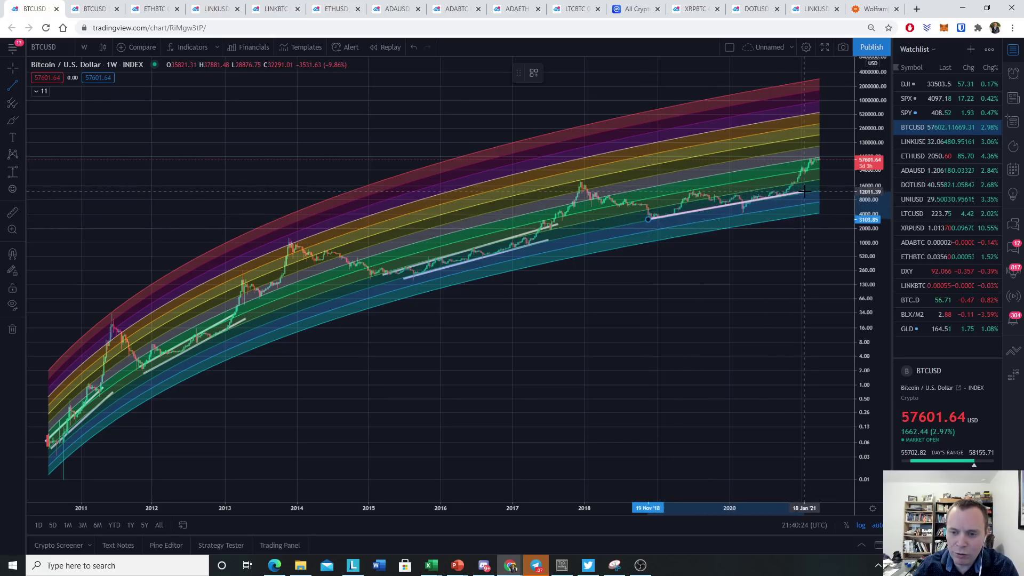
pyautogui.click(804, 191)
pyautogui.click(640, 198)
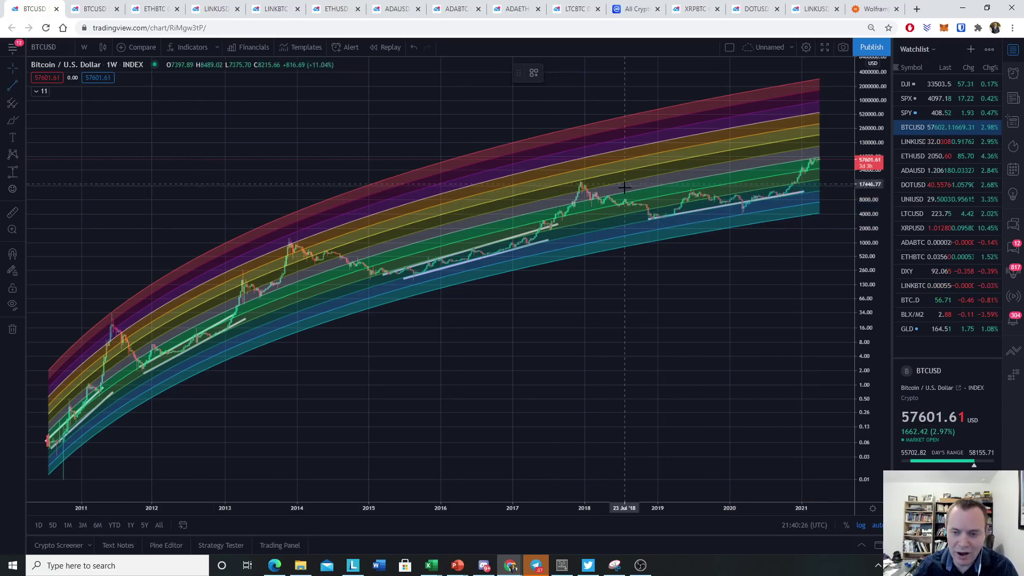
pyautogui.click(645, 208)
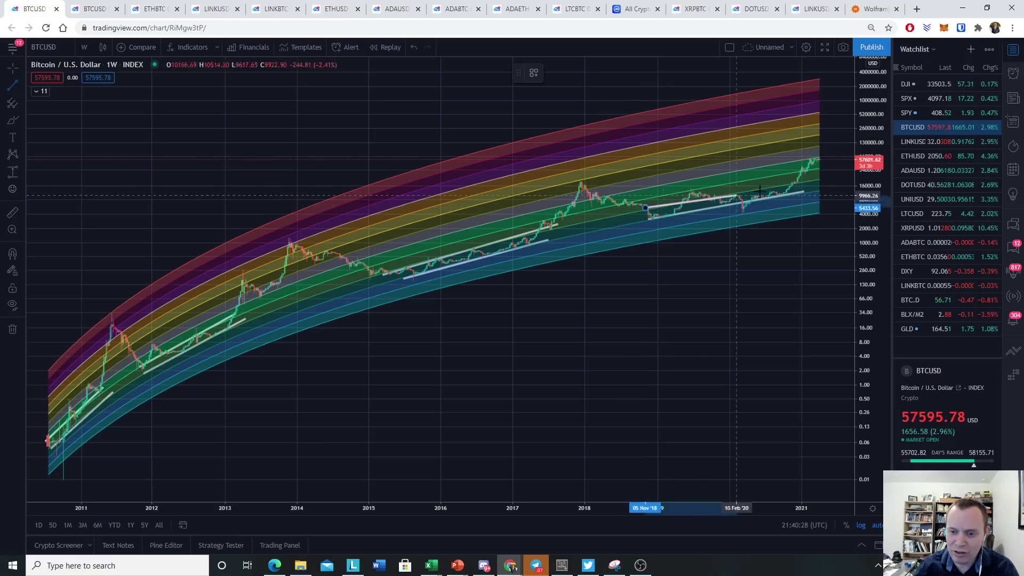
pyautogui.click(818, 180)
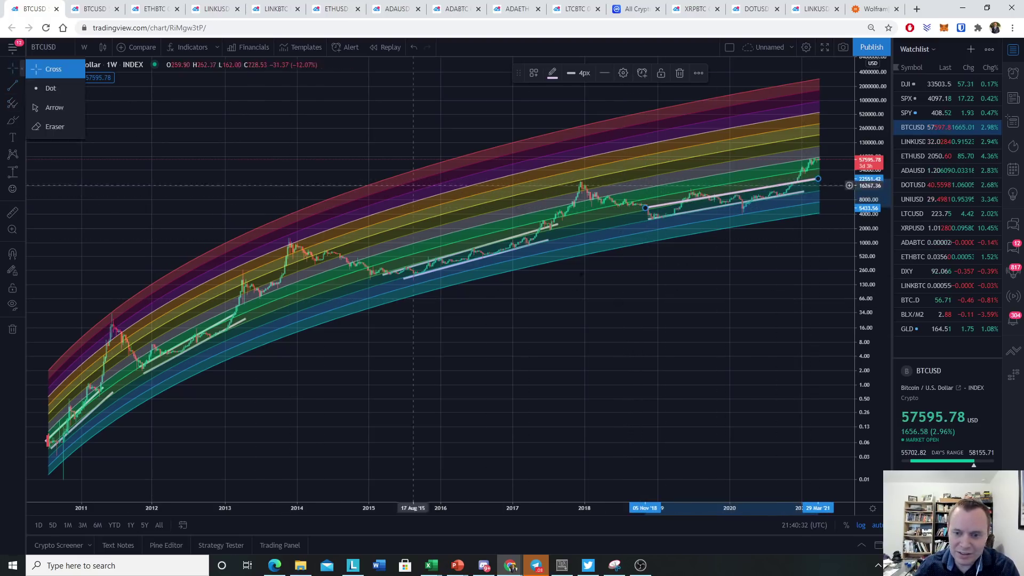
# Adjust trend line endpoints, starting the upper 2015–2017 line at about March 2015 and ending the lower 2018–2021 line at about February 2021
pyautogui.scroll(5, 738, 258)
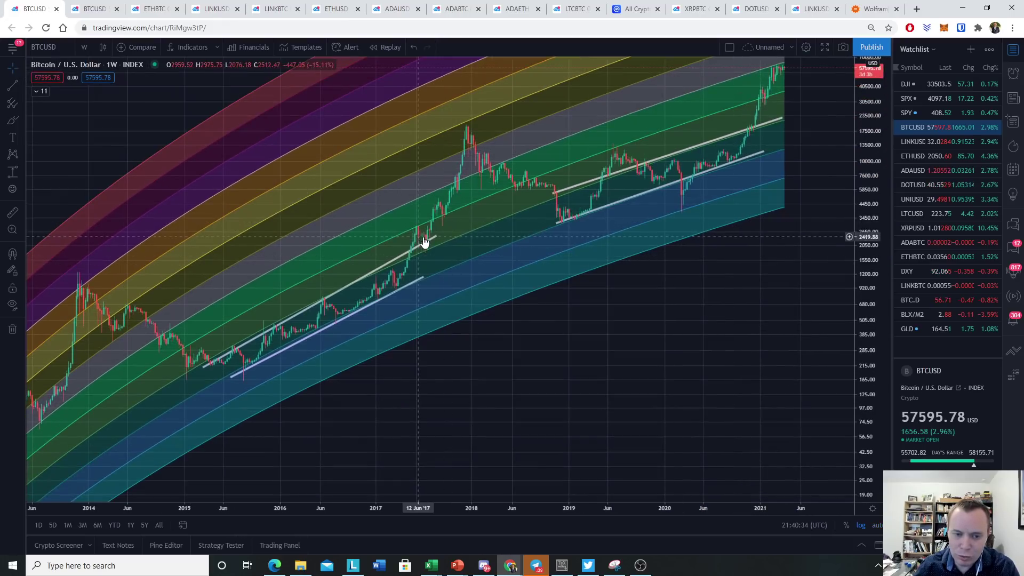
pyautogui.click(436, 243)
pyautogui.moveTo(202, 368); pyautogui.dragTo(198, 363)
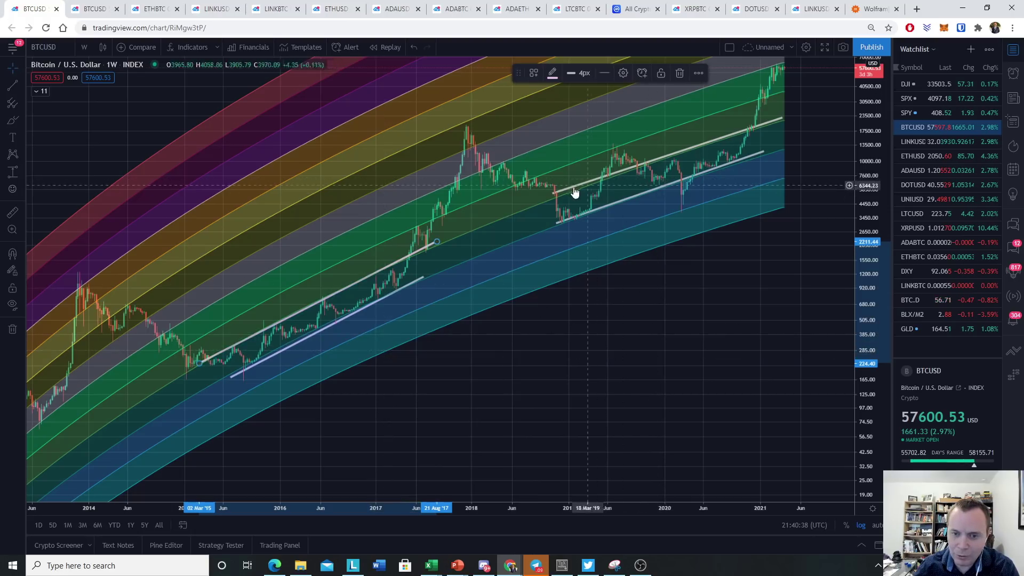
pyautogui.click(764, 155)
pyautogui.moveTo(764, 154); pyautogui.dragTo(769, 152)
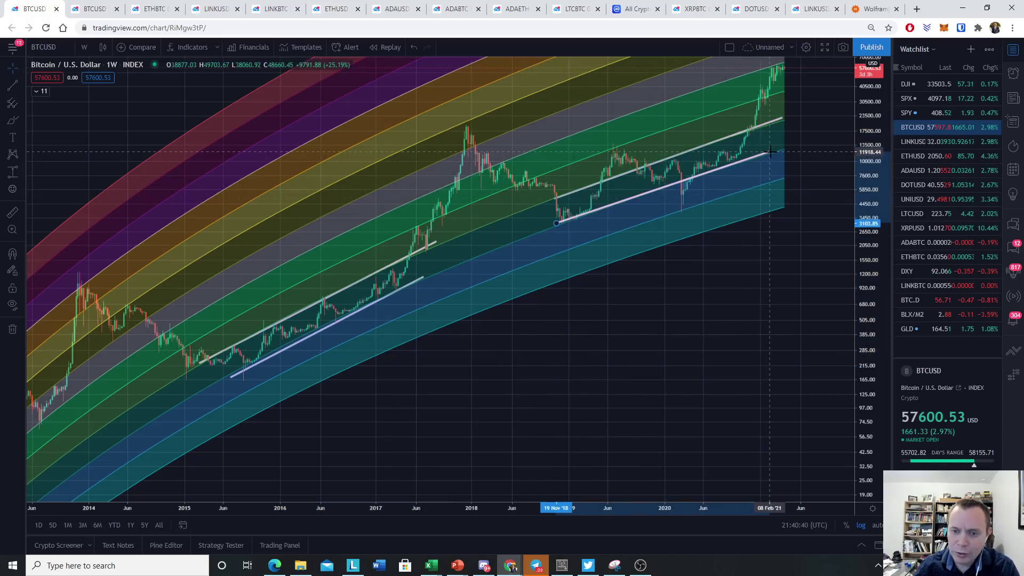
# Circle the mid-2019 price peak and the March 2020 low with freehand brush strokes
pyautogui.click(8, 119)
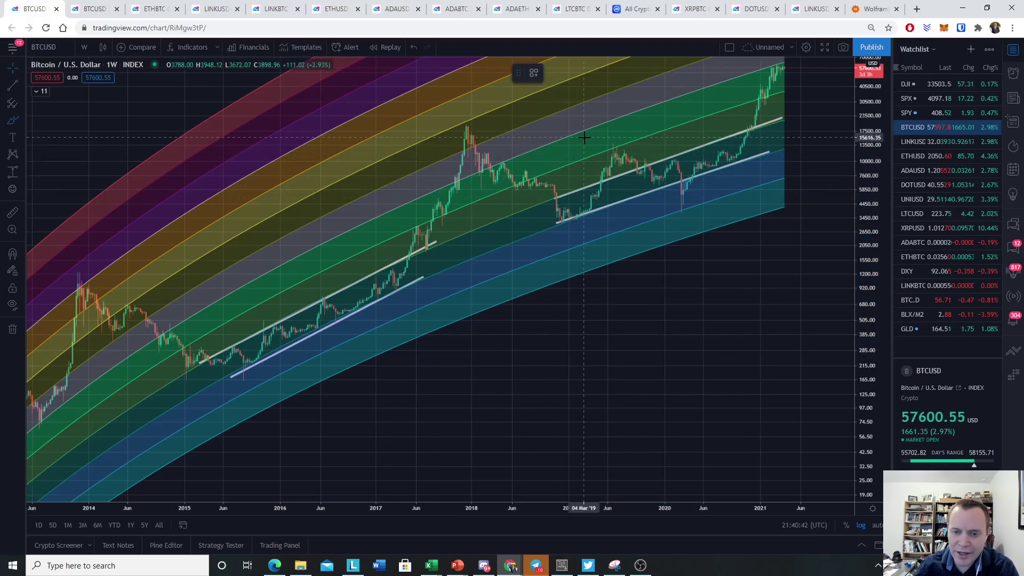
pyautogui.moveTo(617, 141); pyautogui.dragTo(618, 142)
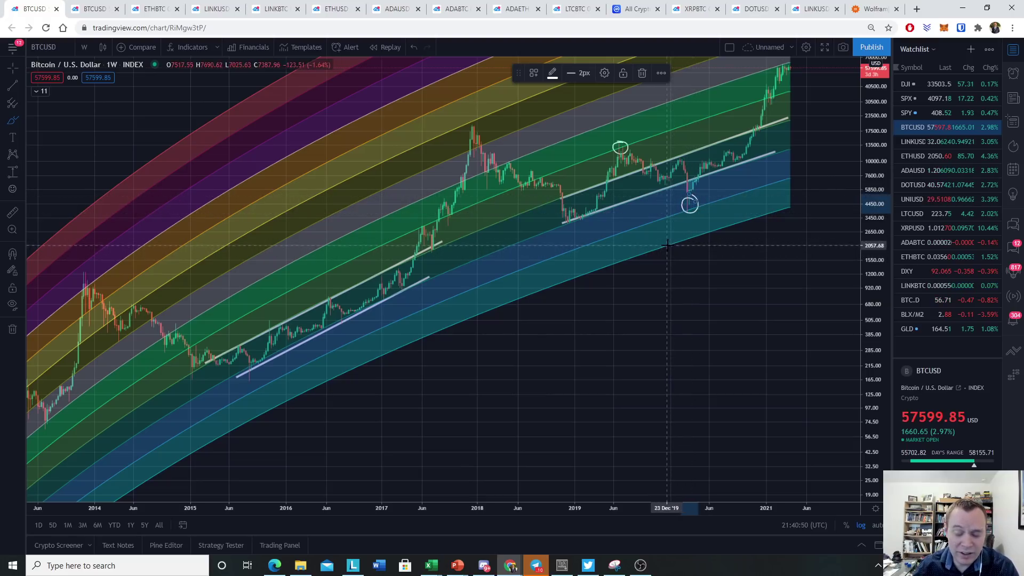
# Brush arrows beneath the late-2018 and March 2020 lows and a stroke between those lows, and remove these marks
pyautogui.moveTo(701, 223); pyautogui.dragTo(706, 303)
pyautogui.moveTo(690, 238)
pyautogui.mouseDown()
pyautogui.moveTo(697, 225)
pyautogui.moveTo(715, 226)
pyautogui.mouseUp()
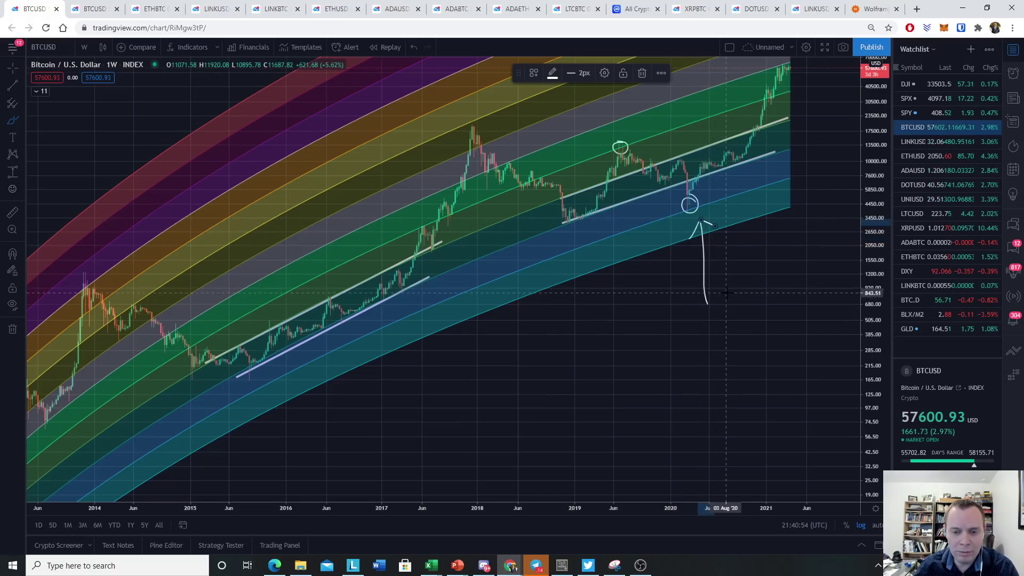
pyautogui.moveTo(572, 229); pyautogui.dragTo(597, 301)
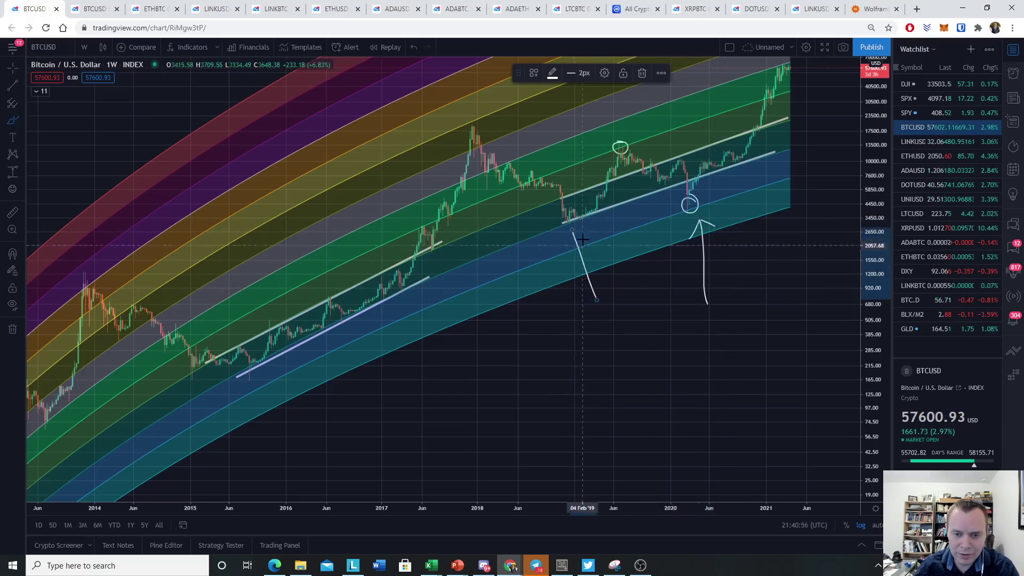
pyautogui.moveTo(570, 245)
pyautogui.mouseDown()
pyautogui.moveTo(572, 230)
pyautogui.moveTo(594, 240)
pyautogui.mouseUp()
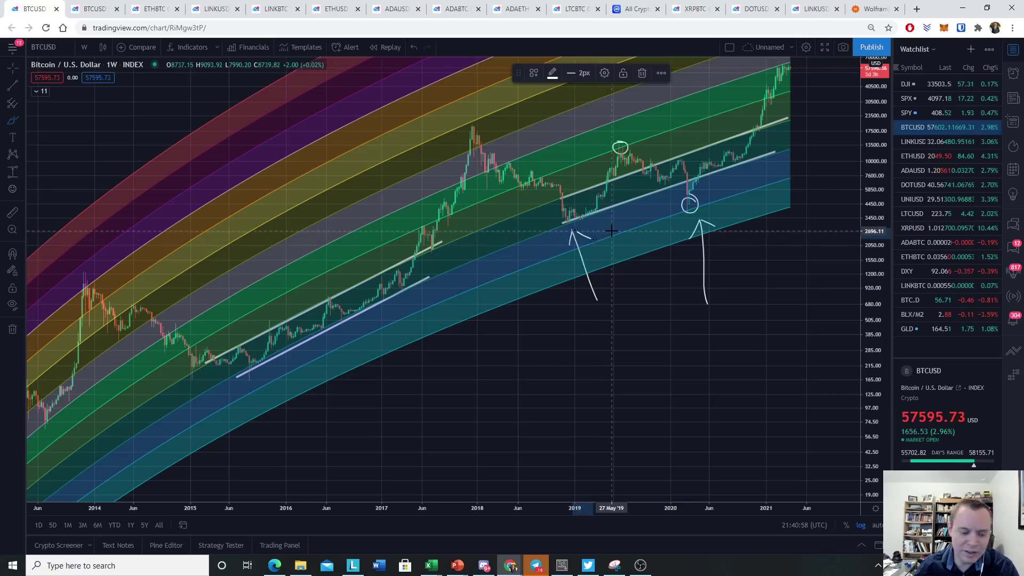
pyautogui.hotkey('ctrl', 'z')
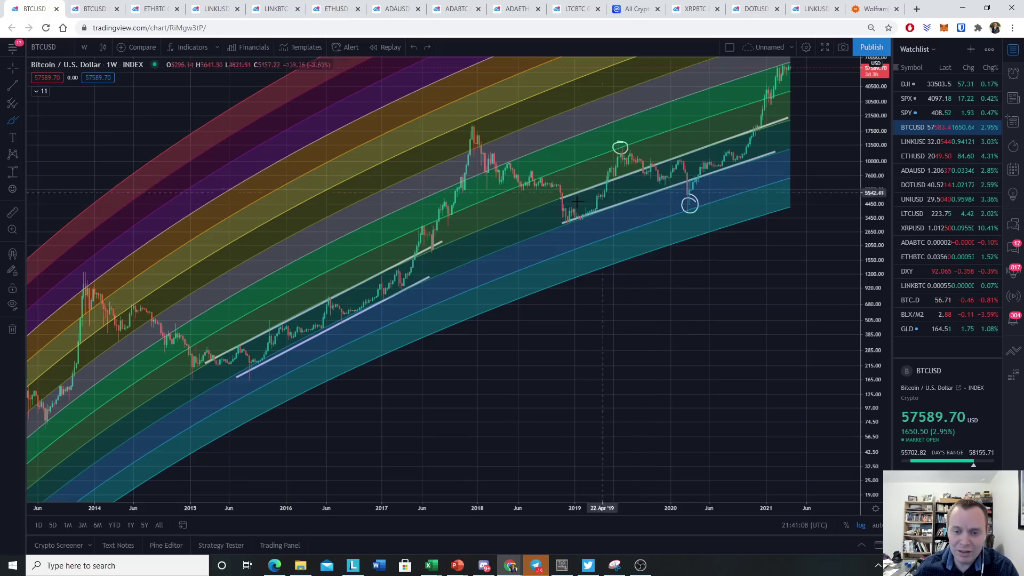
pyautogui.moveTo(570, 230)
pyautogui.mouseDown()
pyautogui.moveTo(669, 202)
pyautogui.moveTo(670, 216)
pyautogui.moveTo(658, 194)
pyautogui.mouseUp()
pyautogui.press('Delete')
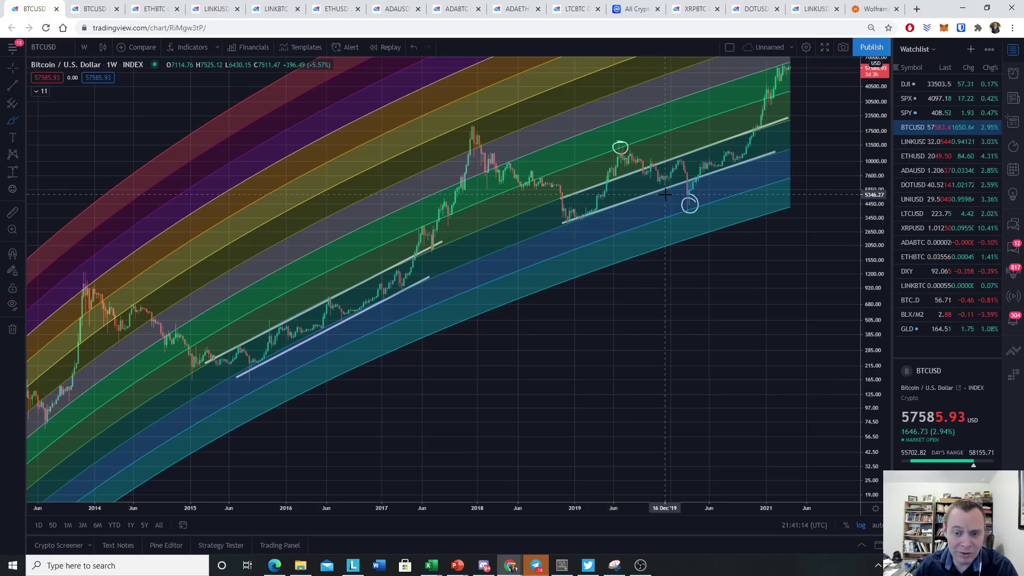
# Draw a higher trend line from the April 2021 price peak back to about February 2018
pyautogui.click(9, 71)
pyautogui.moveTo(564, 261); pyautogui.dragTo(475, 298)
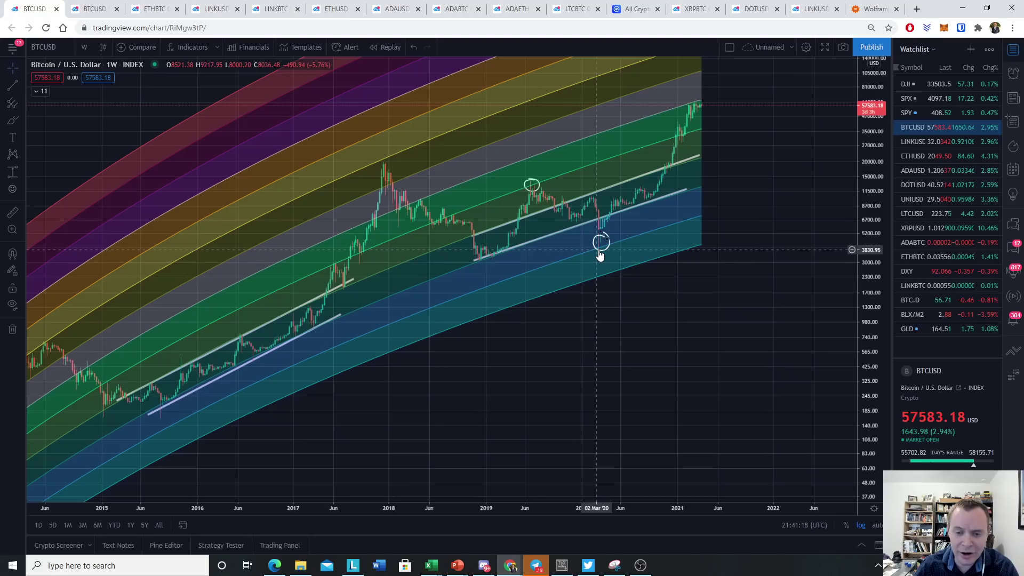
pyautogui.click(478, 260)
pyautogui.moveTo(719, 258); pyautogui.dragTo(612, 297)
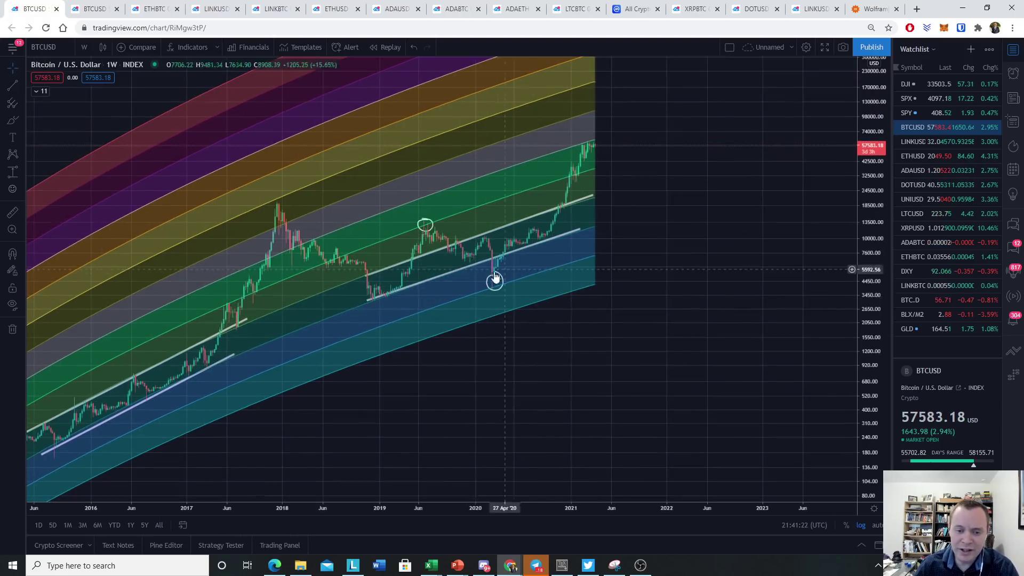
pyautogui.moveTo(576, 363); pyautogui.dragTo(681, 337)
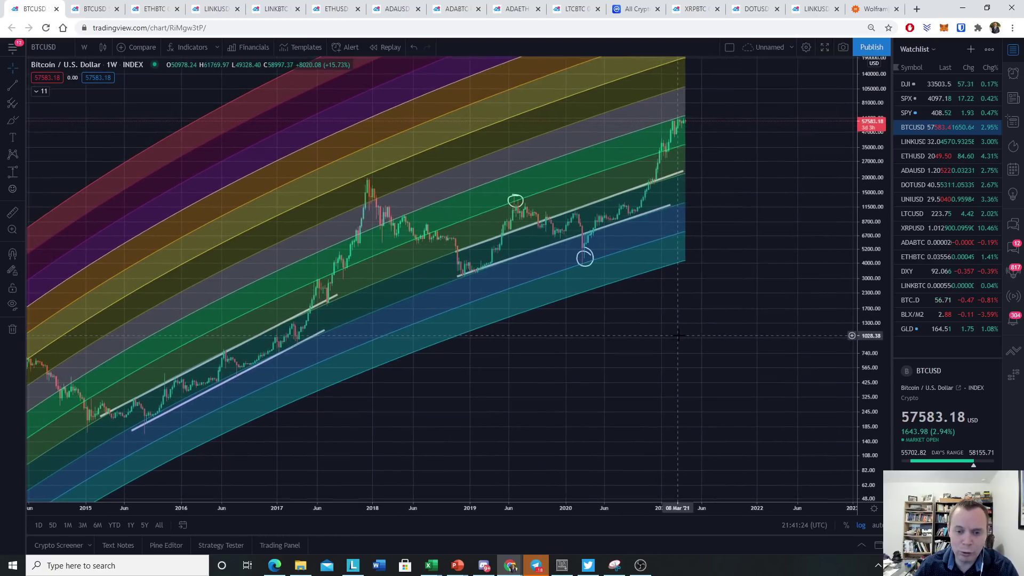
pyautogui.moveTo(747, 329); pyautogui.dragTo(729, 338)
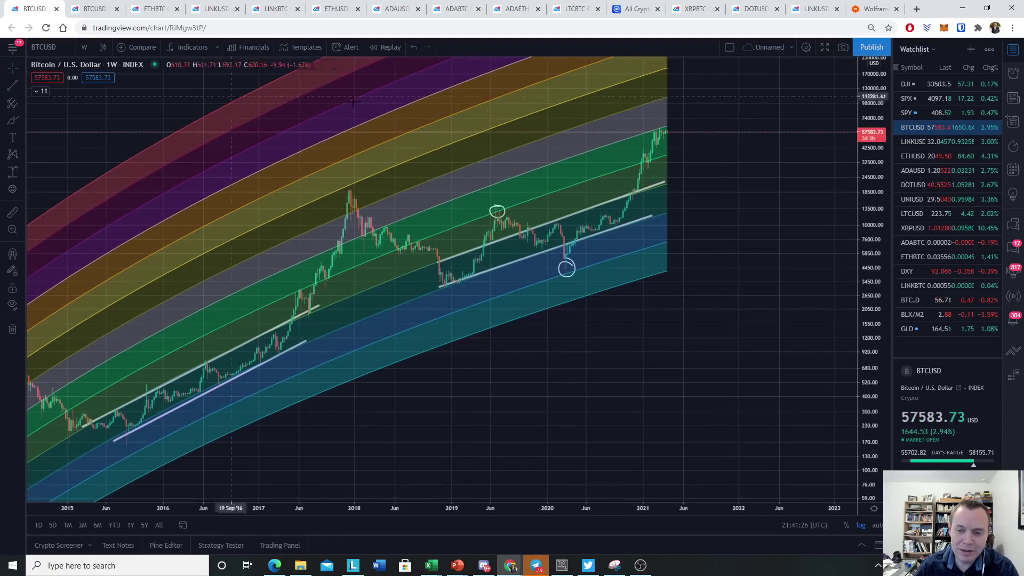
pyautogui.hotkey('alt', 't')
pyautogui.click(667, 125)
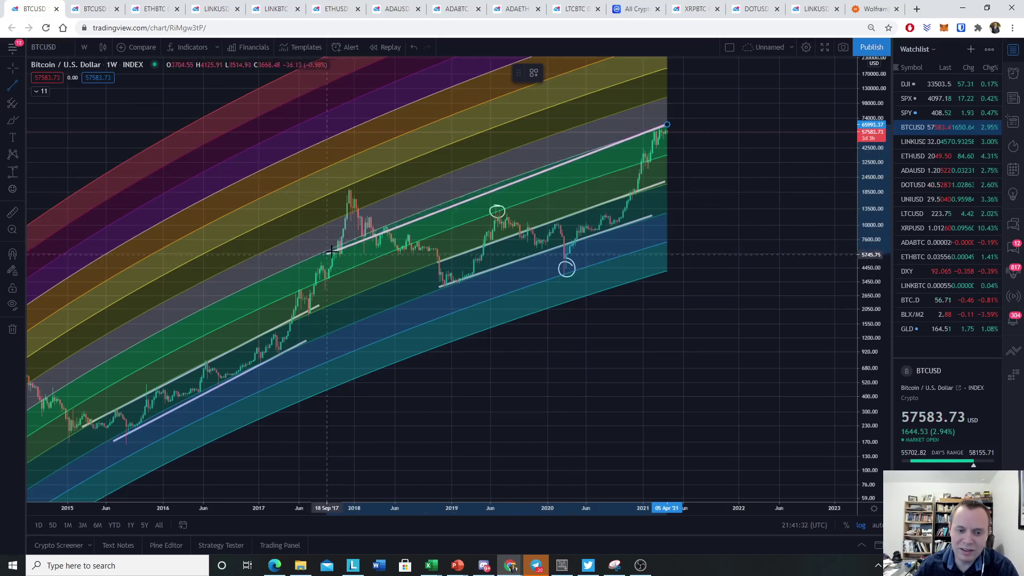
pyautogui.click(366, 233)
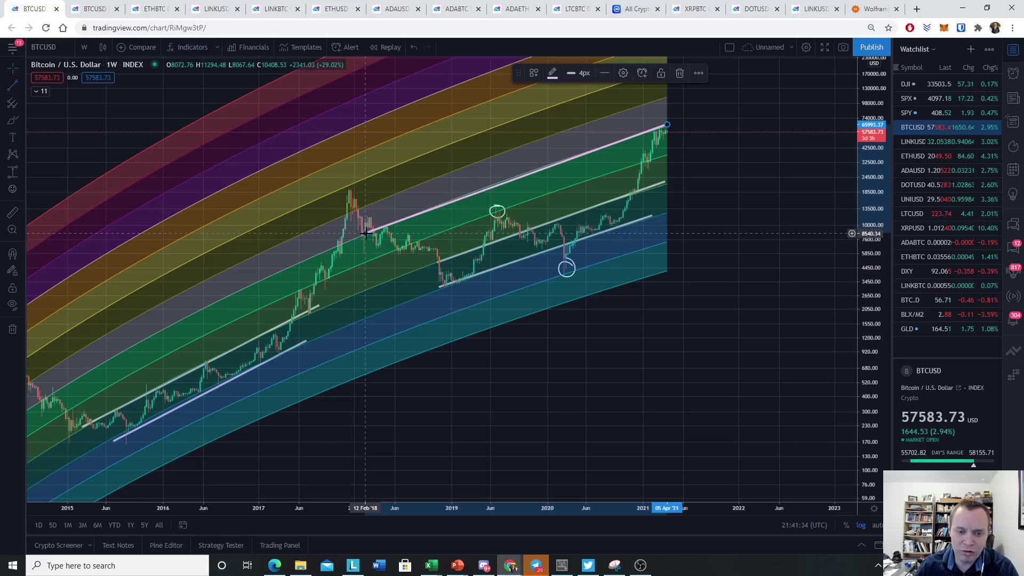
# Circle the spring 2018 price peak and the early 2021 peak along the highest trend line with freehand brush strokes
pyautogui.click(13, 121)
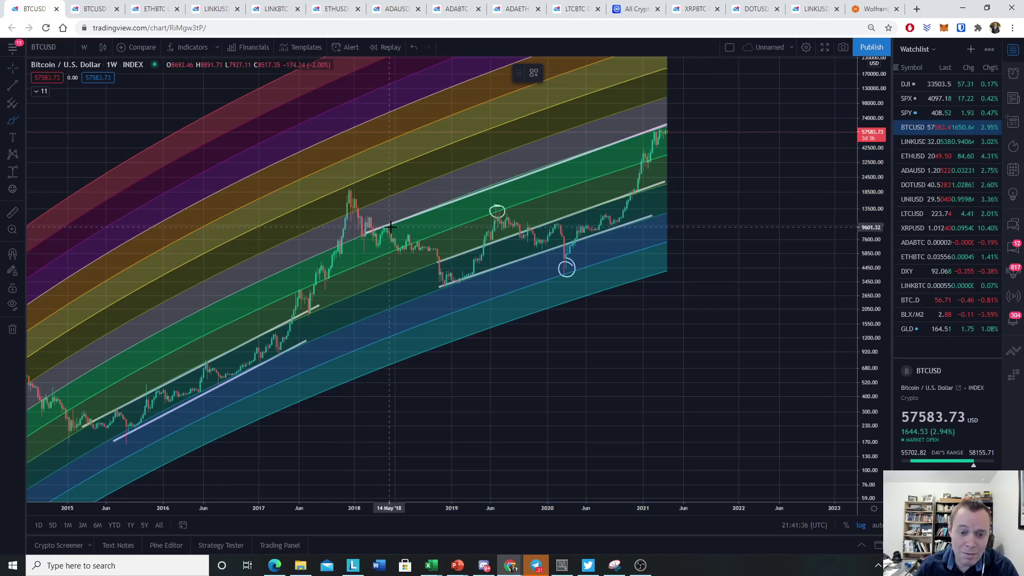
pyautogui.moveTo(391, 226); pyautogui.dragTo(378, 236)
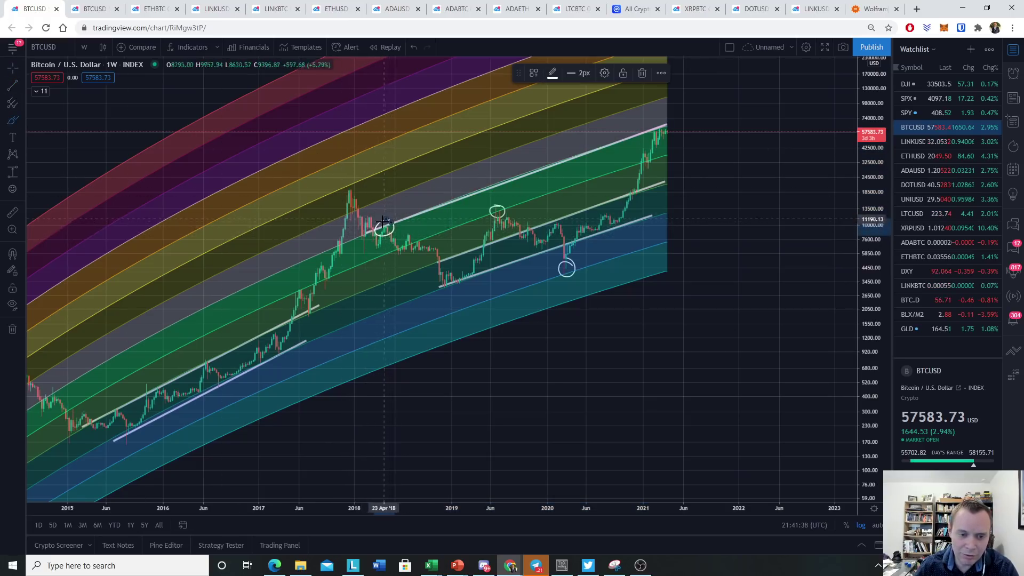
pyautogui.moveTo(670, 126)
pyautogui.mouseDown()
pyautogui.moveTo(651, 128)
pyautogui.moveTo(657, 140)
pyautogui.moveTo(669, 123)
pyautogui.mouseUp()
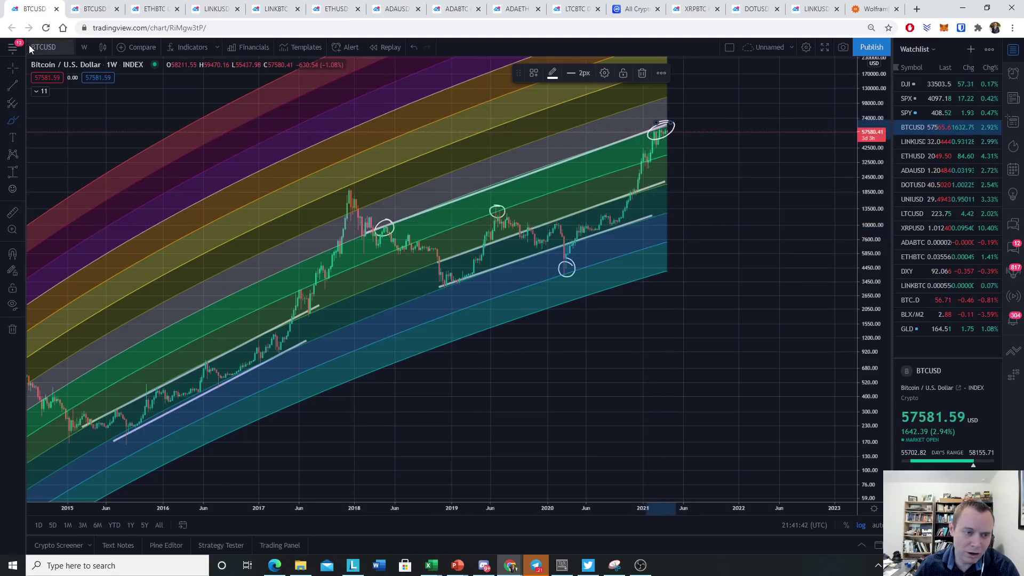
pyautogui.moveTo(725, 318); pyautogui.dragTo(808, 336)
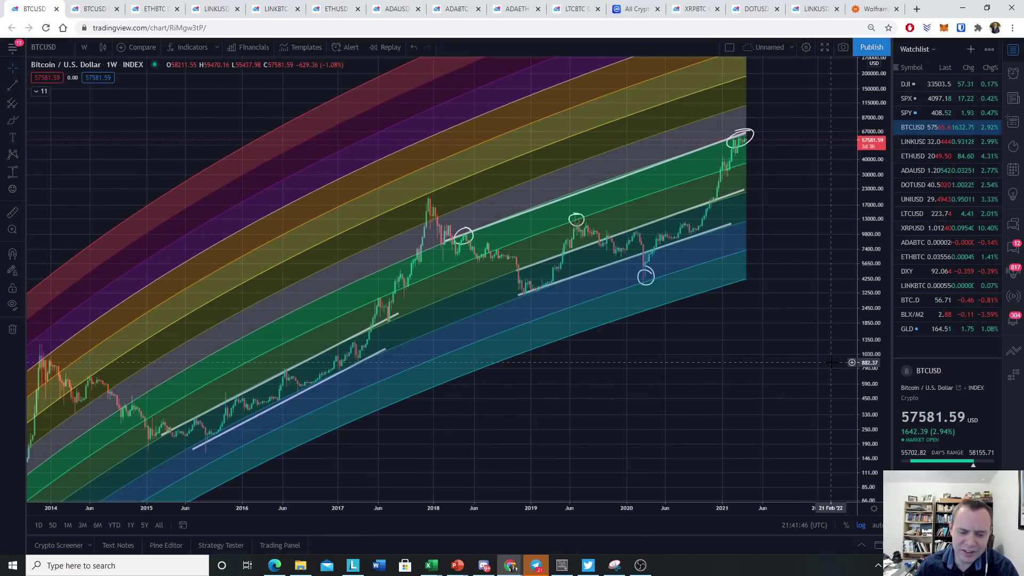
# Remove the freehand circle around the early-2021 price peak
pyautogui.scroll(5, 709, 327)
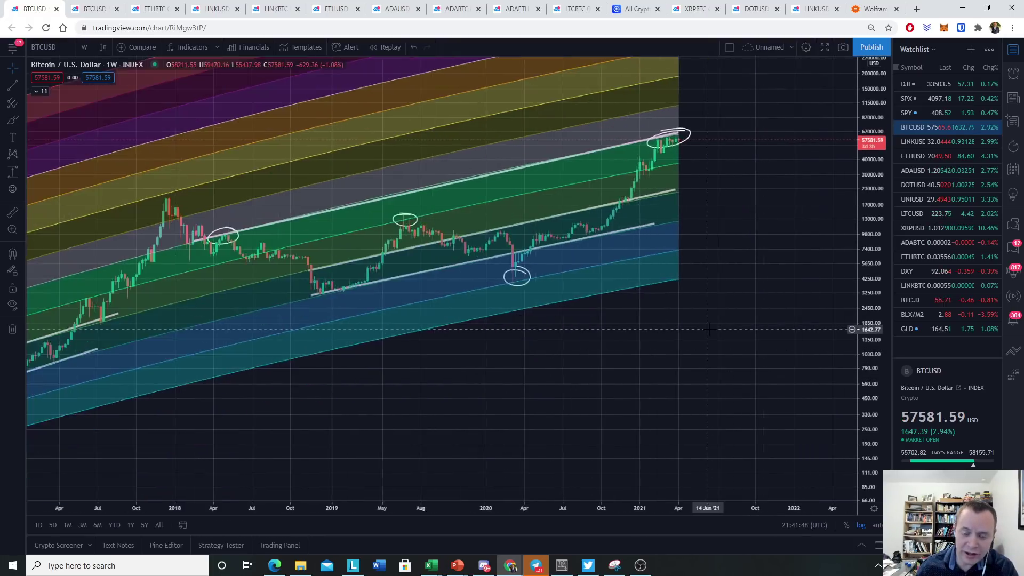
pyautogui.moveTo(774, 268); pyautogui.dragTo(777, 343)
pyautogui.moveTo(877, 427); pyautogui.dragTo(875, 80)
pyautogui.scroll(5, 741, 189)
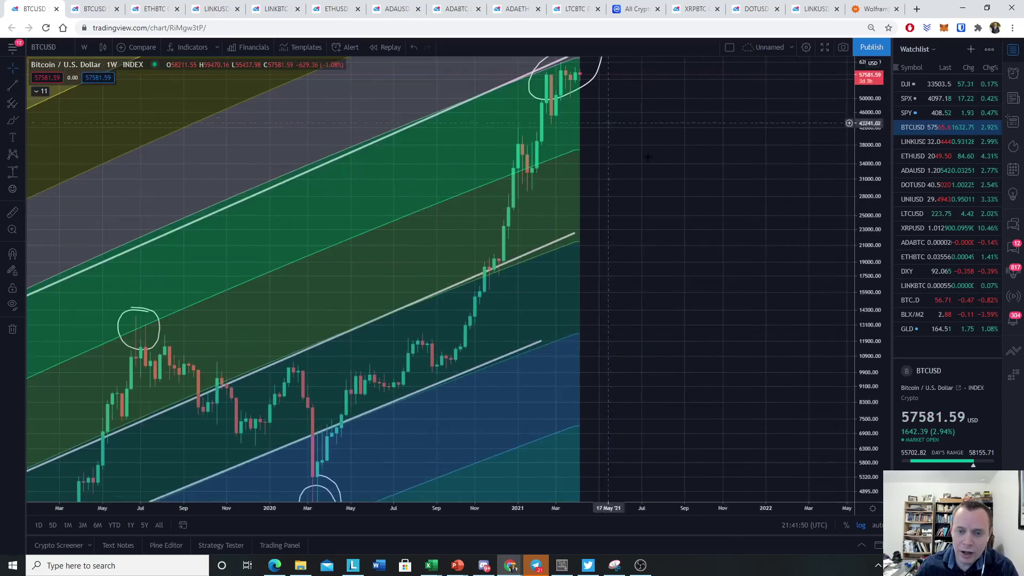
pyautogui.moveTo(601, 121); pyautogui.dragTo(798, 250)
pyautogui.click(781, 168)
pyautogui.press('Delete')
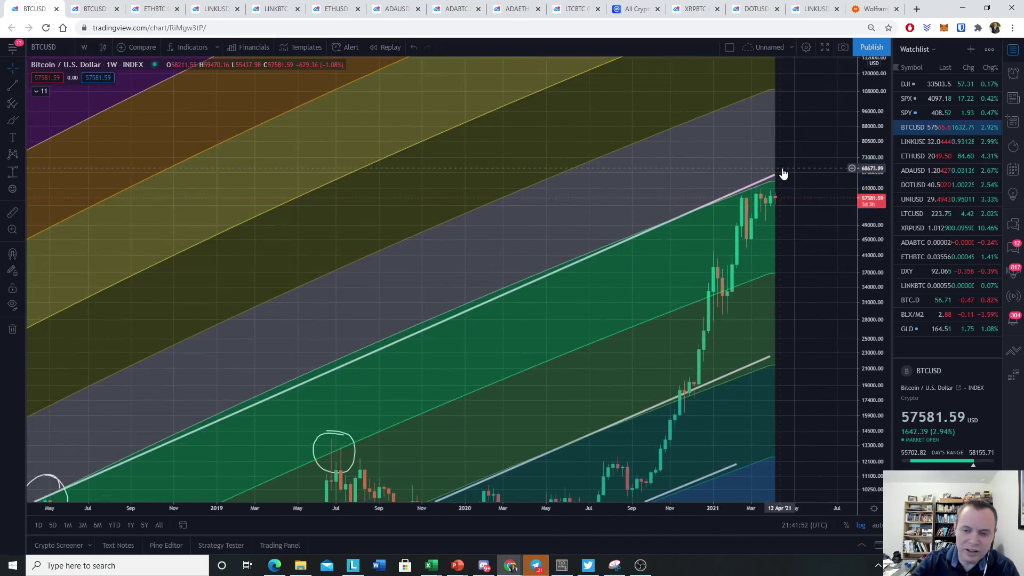
# Brush curved arrows linking the 2011, 2013 and 2017 price peaks, and brush an X above the April 2021 price
pyautogui.scroll(-5, 485, 138)
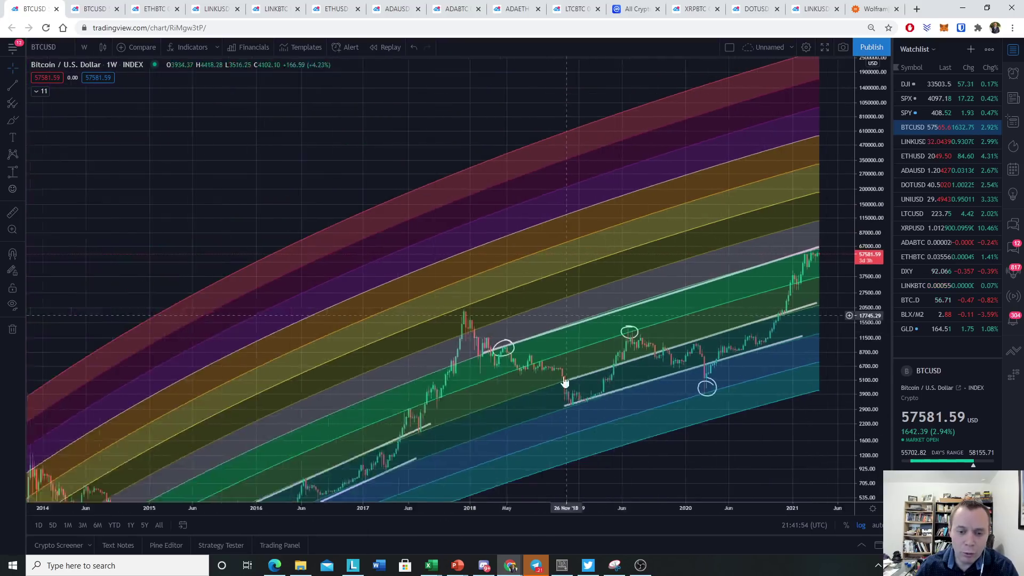
pyautogui.moveTo(486, 138); pyautogui.dragTo(513, 87)
pyautogui.moveTo(869, 169); pyautogui.dragTo(870, 361)
pyautogui.moveTo(645, 376); pyautogui.dragTo(707, 347)
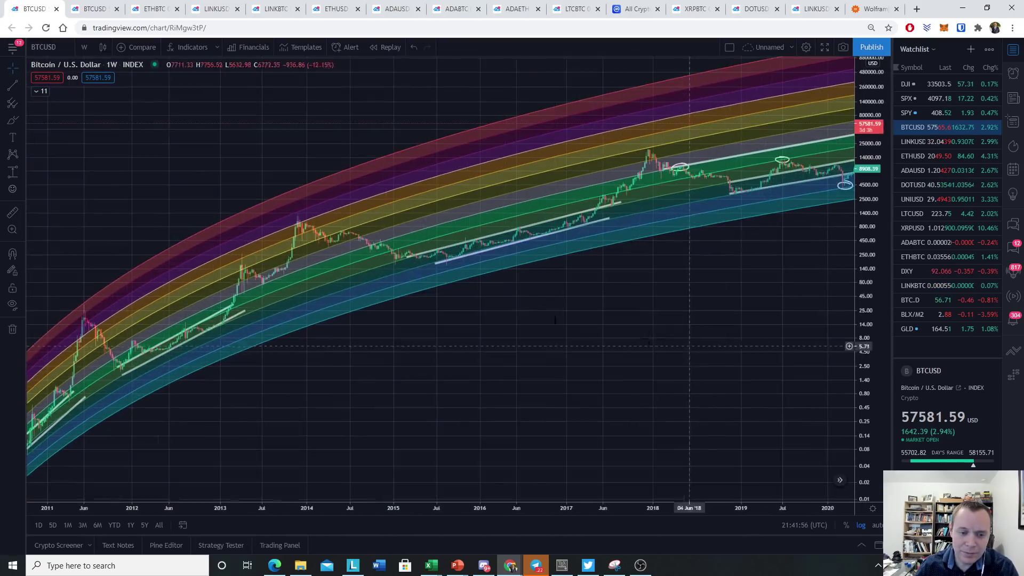
pyautogui.scroll(-3, 368, 323)
pyautogui.moveTo(508, 401); pyautogui.dragTo(392, 392)
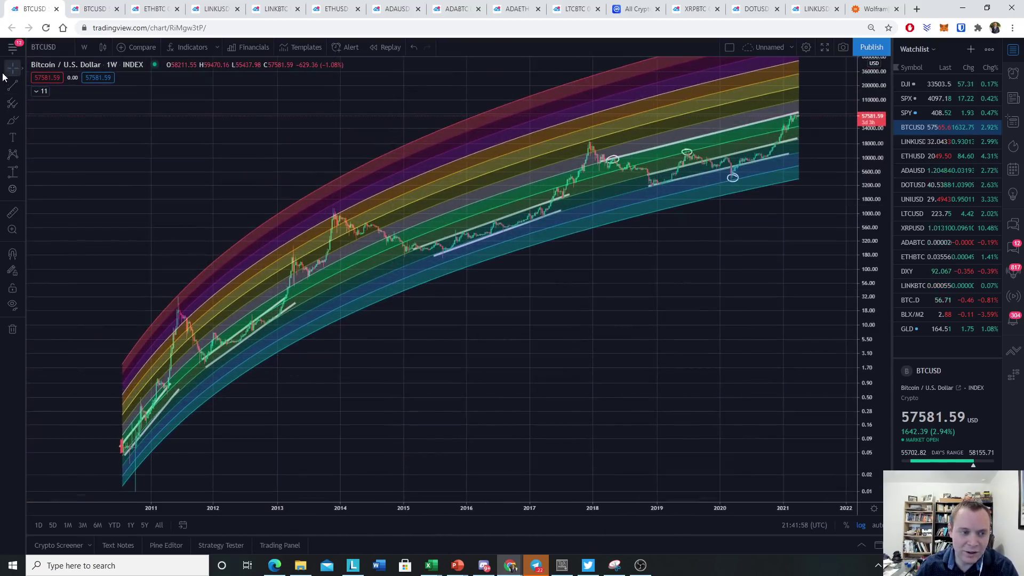
pyautogui.click(12, 123)
pyautogui.moveTo(177, 291)
pyautogui.mouseDown()
pyautogui.moveTo(213, 215)
pyautogui.moveTo(275, 191)
pyautogui.moveTo(329, 202)
pyautogui.mouseUp()
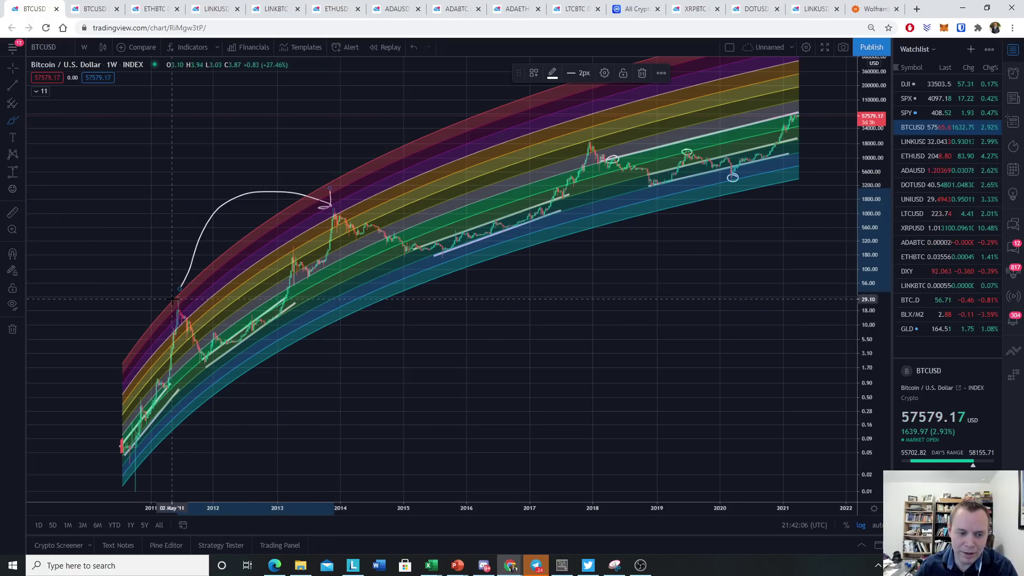
pyautogui.moveTo(330, 204)
pyautogui.mouseDown()
pyautogui.moveTo(516, 123)
pyautogui.moveTo(575, 146)
pyautogui.moveTo(566, 129)
pyautogui.mouseUp()
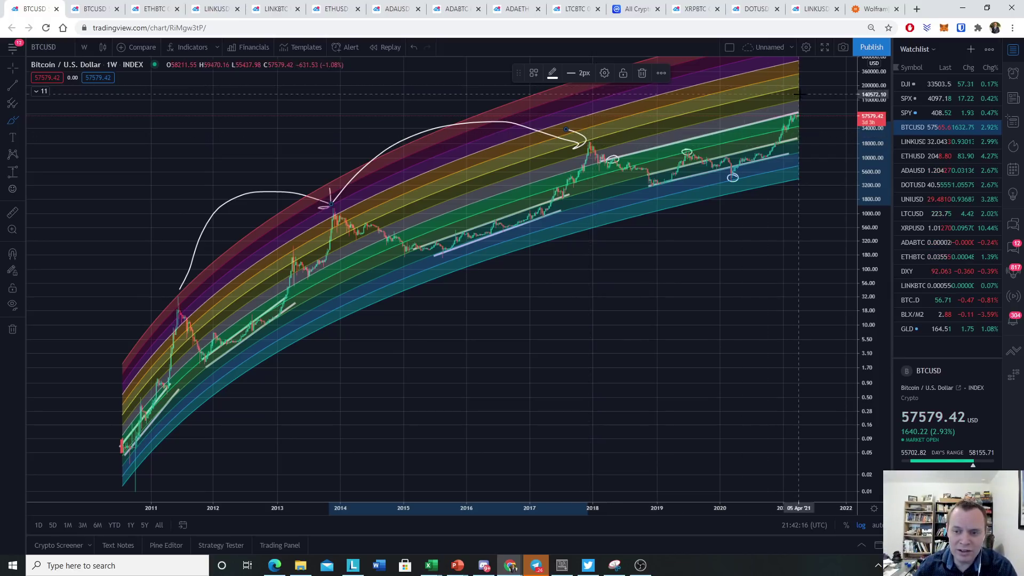
pyautogui.moveTo(787, 88)
pyautogui.mouseDown()
pyautogui.moveTo(805, 98)
pyautogui.moveTo(804, 86)
pyautogui.mouseUp()
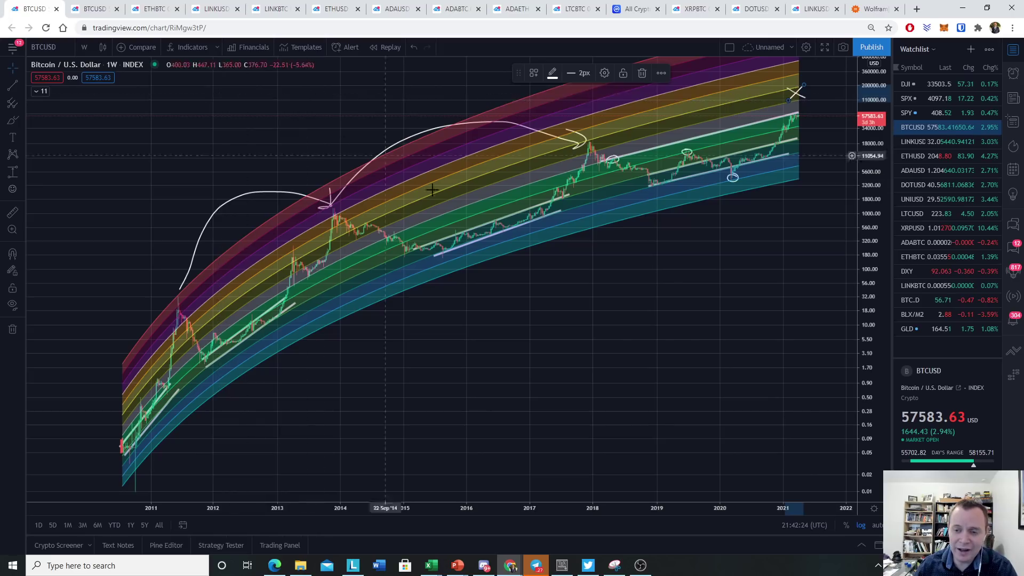
# Expand the indicator legend and remove both strokes of the X above the April 2021 price
pyautogui.scroll(4, 709, 286)
pyautogui.moveTo(764, 295); pyautogui.dragTo(717, 347)
pyautogui.moveTo(856, 339)
pyautogui.mouseDown()
pyautogui.moveTo(837, 70)
pyautogui.moveTo(733, 311)
pyautogui.mouseUp()
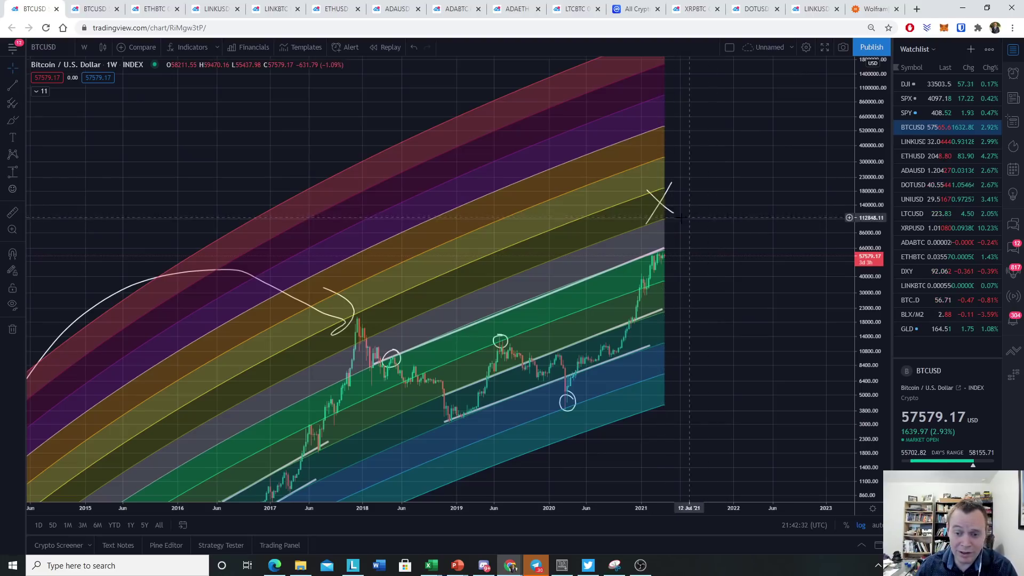
pyautogui.click(37, 92)
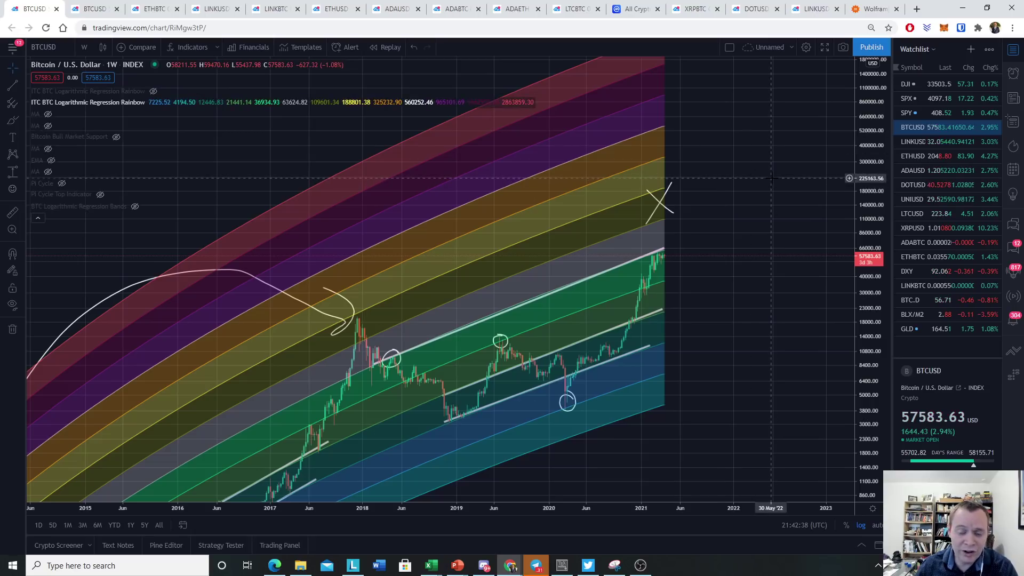
pyautogui.click(662, 200)
pyautogui.press('Delete')
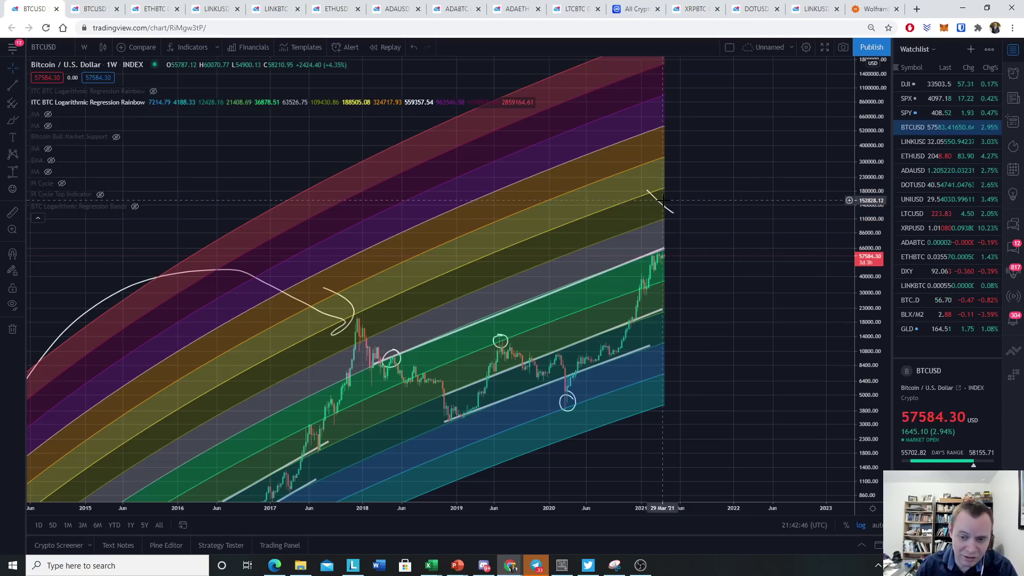
pyautogui.press('Delete')
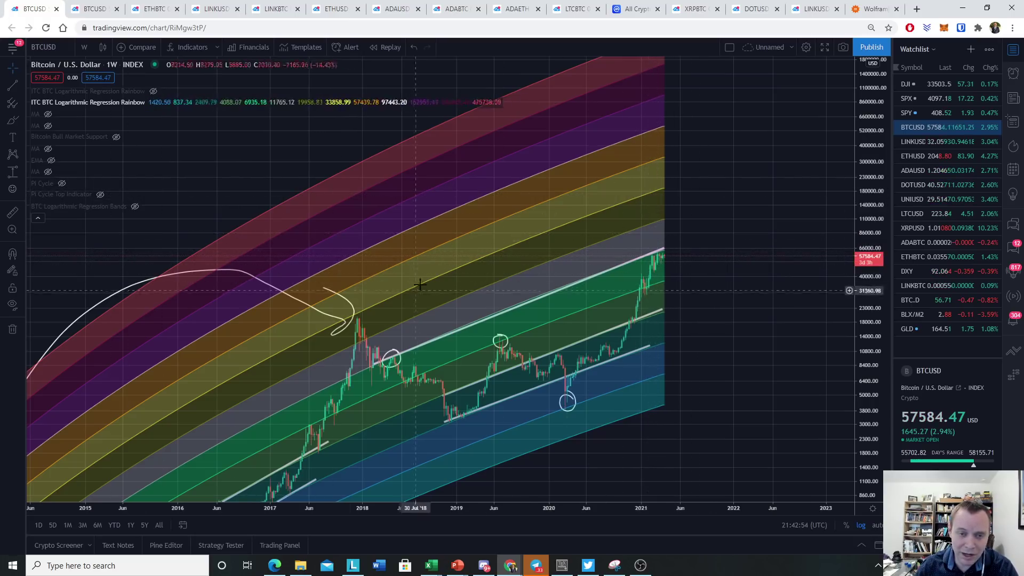
# Brush X marks in the upper bands at early 2012 and mid-2016, and circle the 2011 price peak
pyautogui.moveTo(414, 290); pyautogui.dragTo(557, 178)
pyautogui.scroll(-5, 557, 178)
pyautogui.moveTo(870, 98); pyautogui.dragTo(869, 378)
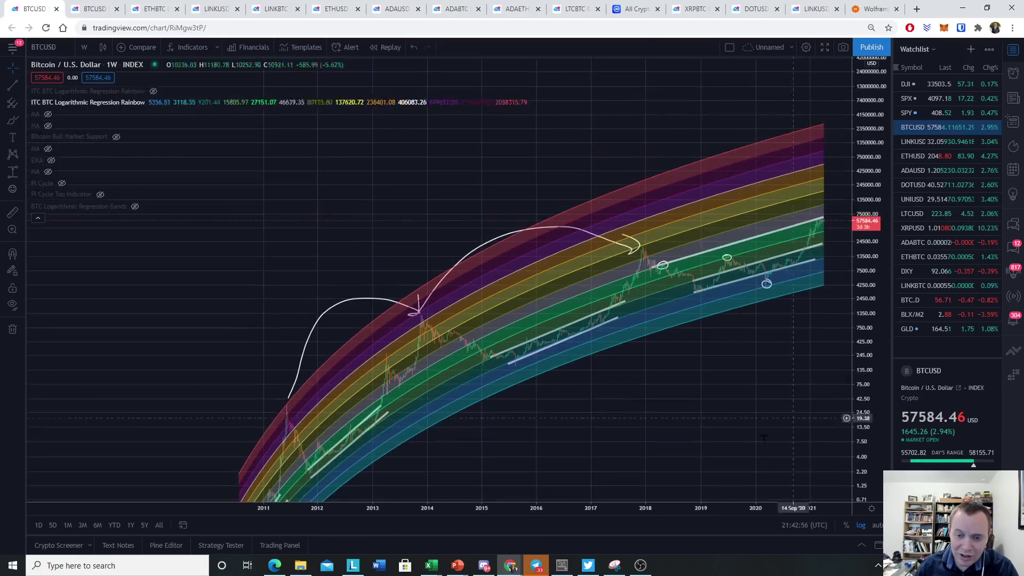
pyautogui.moveTo(739, 428); pyautogui.dragTo(711, 393)
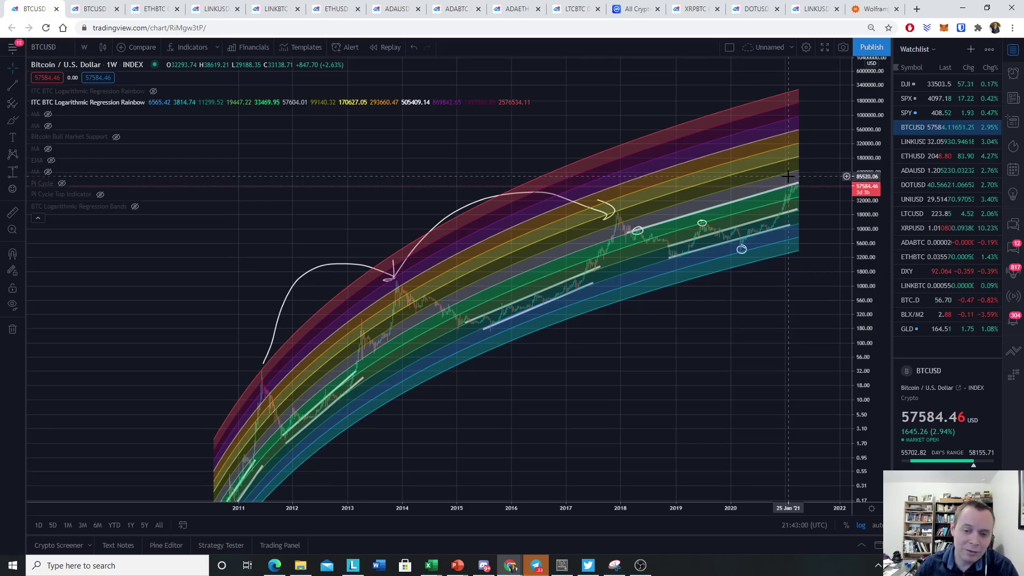
pyautogui.click(12, 120)
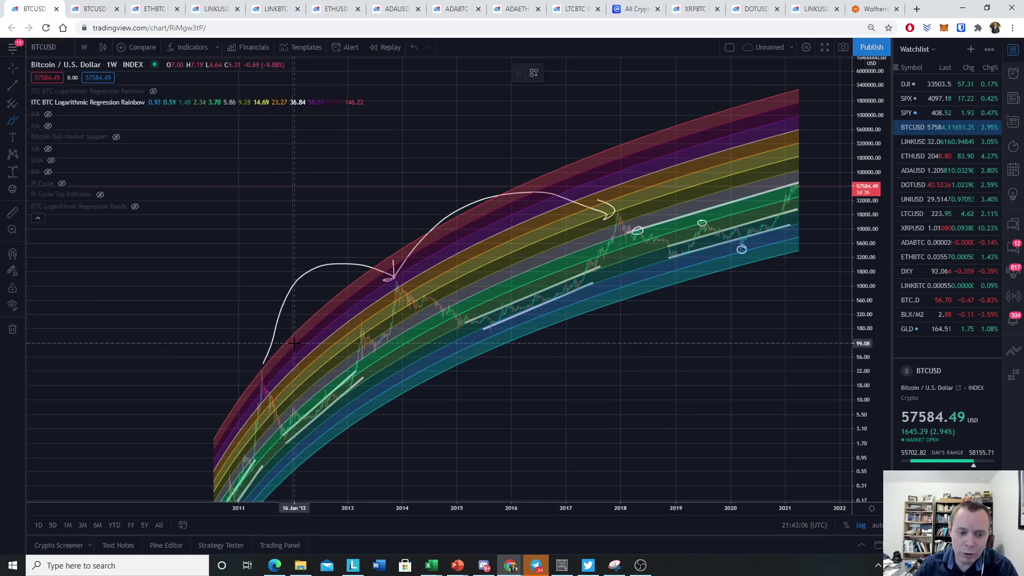
pyautogui.moveTo(295, 344); pyautogui.dragTo(306, 337)
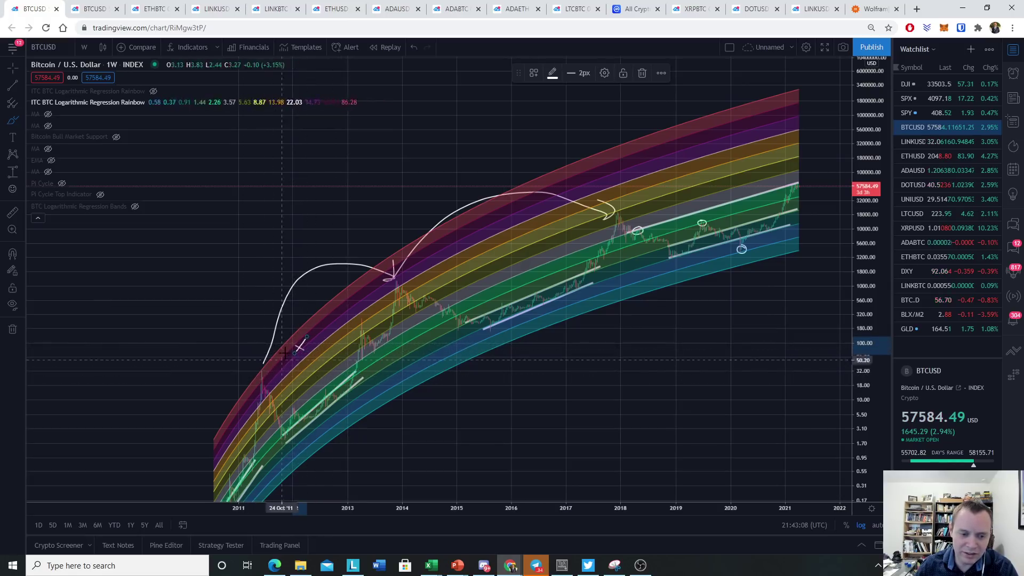
pyautogui.moveTo(261, 368); pyautogui.dragTo(267, 369)
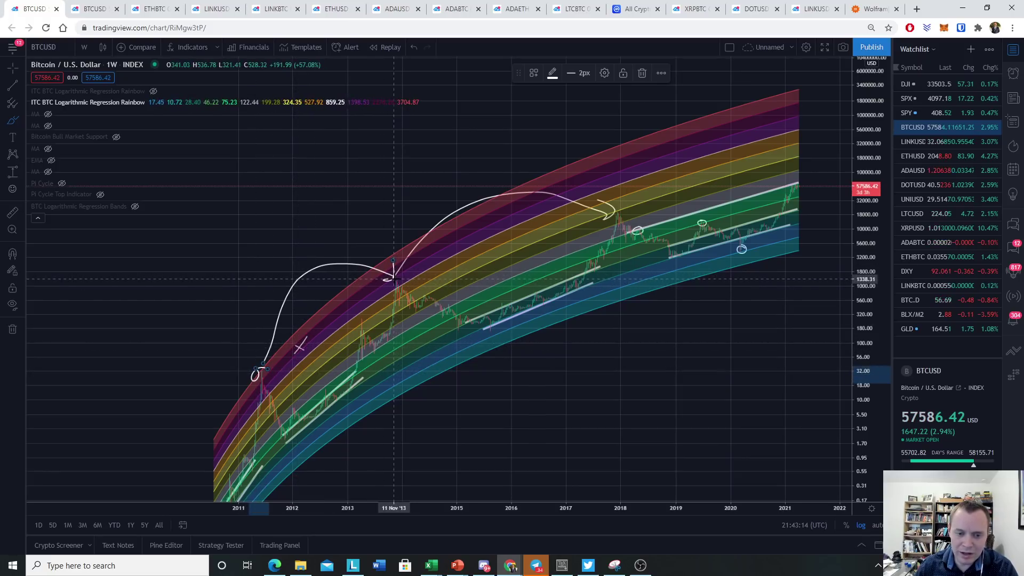
pyautogui.click(550, 207)
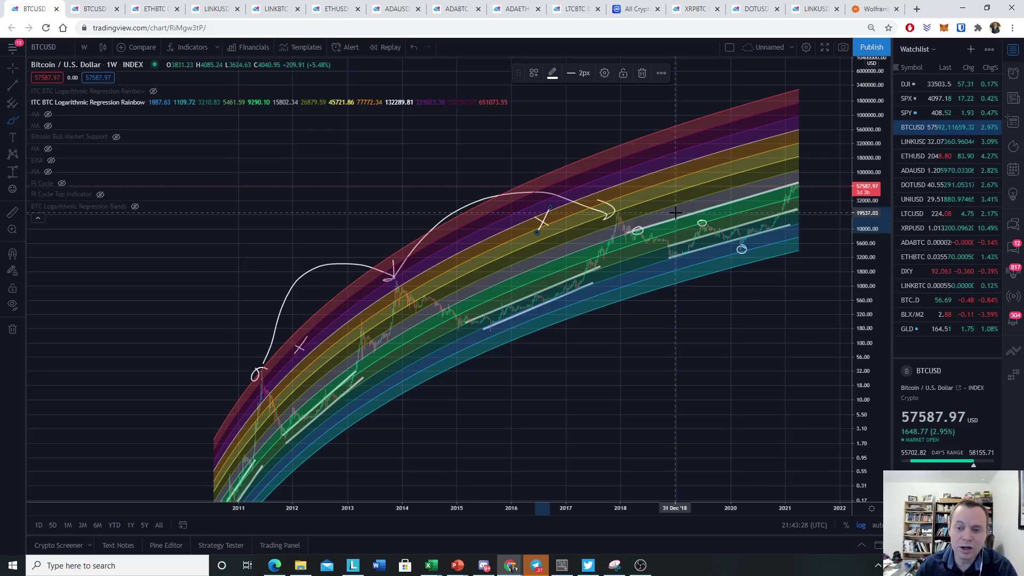
# Remove all drawings from the chart
pyautogui.scroll(2, 676, 213)
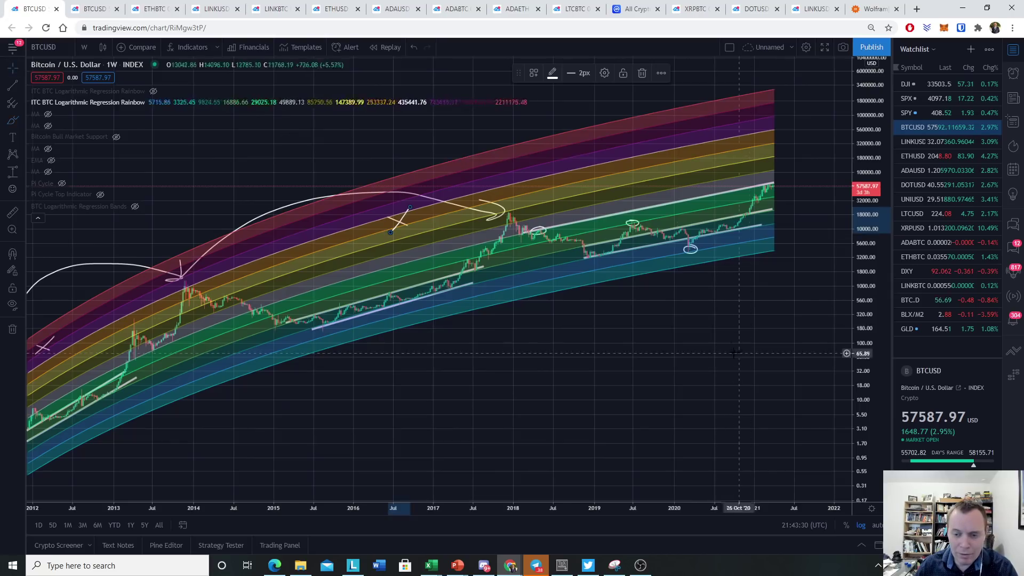
pyautogui.rightClick(694, 304)
pyautogui.click(718, 503)
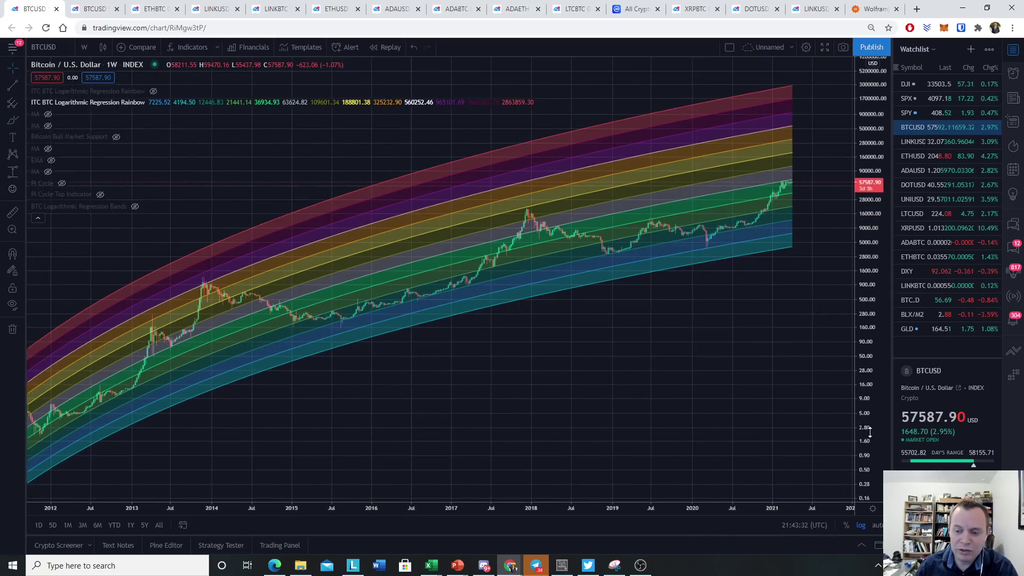
# Examine the early-2021 weekly candles against the upper edge of the bright green regression band
pyautogui.scroll(5, 763, 263)
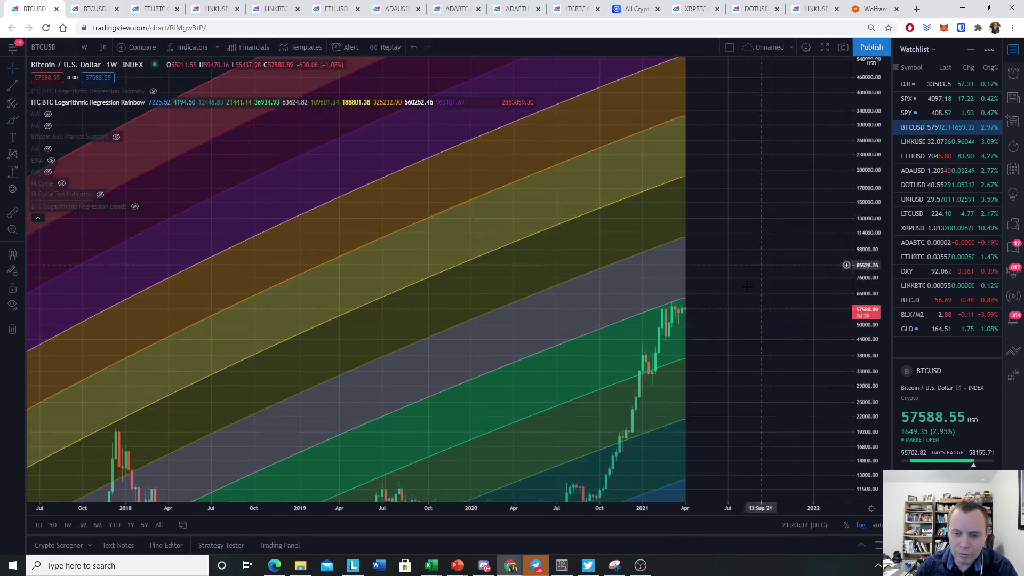
pyautogui.moveTo(730, 312); pyautogui.dragTo(708, 177)
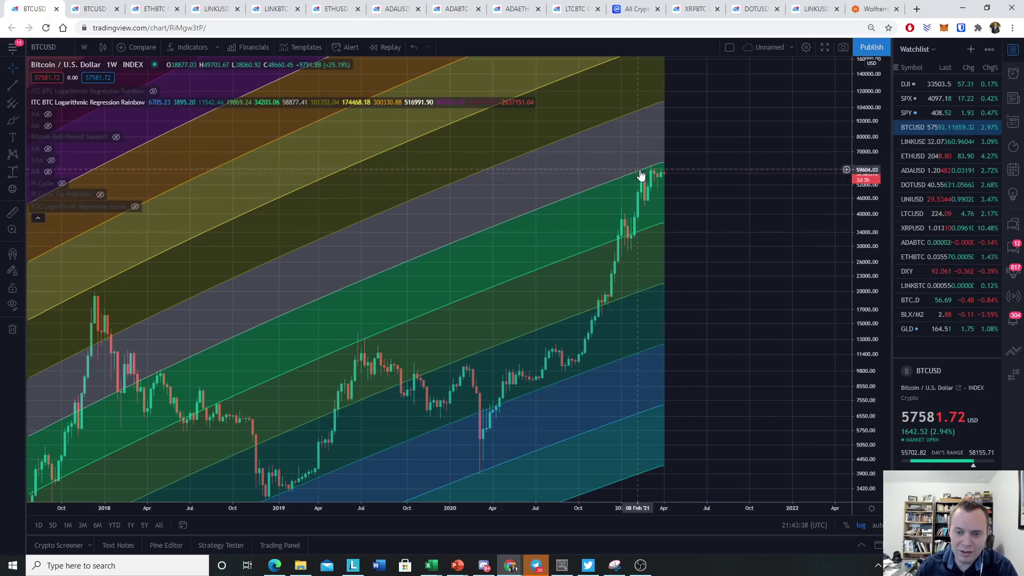
pyautogui.moveTo(765, 218); pyautogui.dragTo(826, 205)
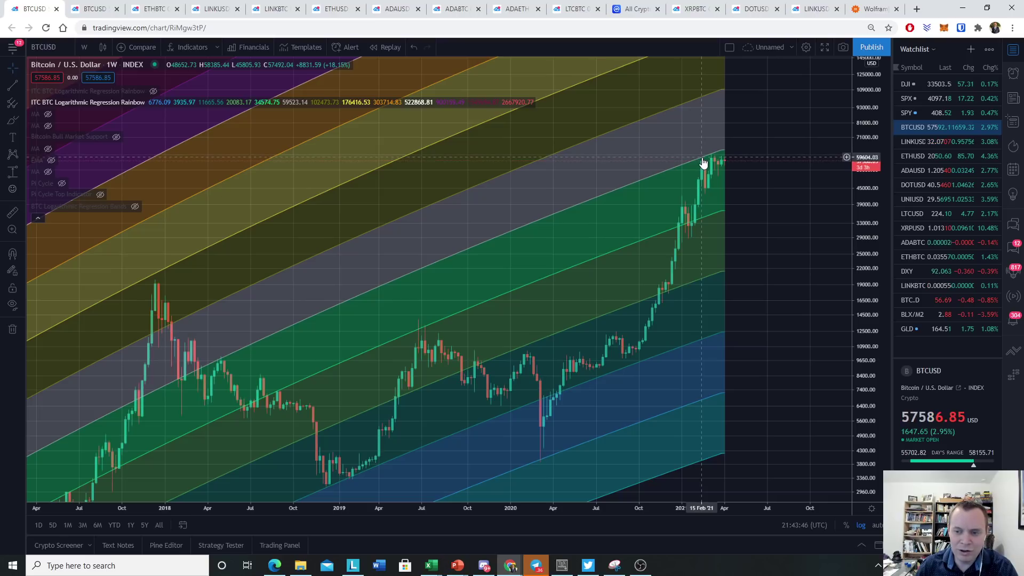
pyautogui.click(723, 153)
pyautogui.click(731, 148)
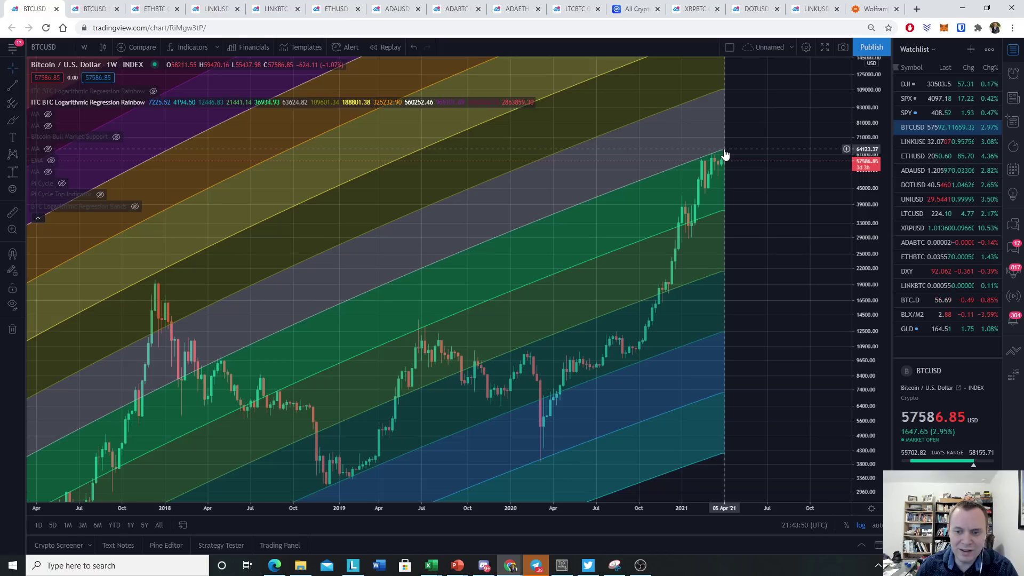
pyautogui.moveTo(747, 229); pyautogui.dragTo(825, 234)
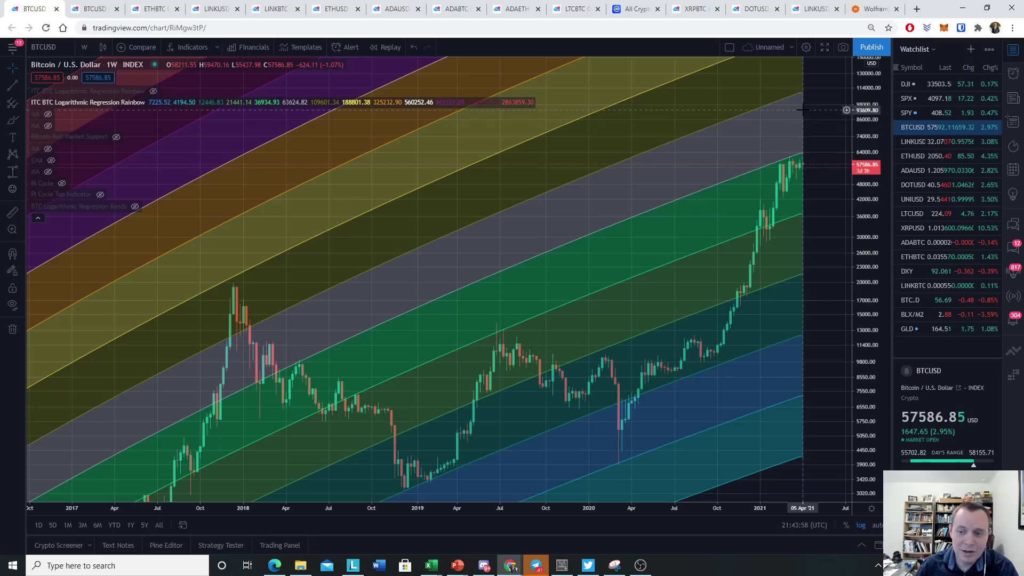
# Draw a trend line from the green band's upper edge in April 2021 back to late February 2018, and lower its 2021 endpoint slightly
pyautogui.moveTo(854, 121); pyautogui.dragTo(855, 400)
pyautogui.moveTo(772, 406); pyautogui.dragTo(654, 256)
pyautogui.scroll(-6, 689, 315)
pyautogui.moveTo(712, 317); pyautogui.dragTo(584, 384)
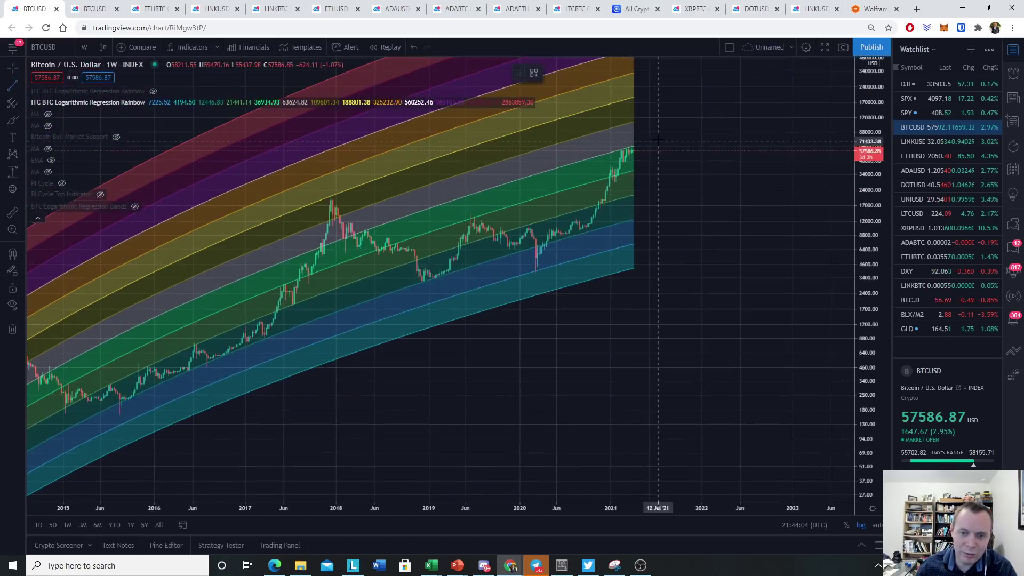
pyautogui.click(637, 144)
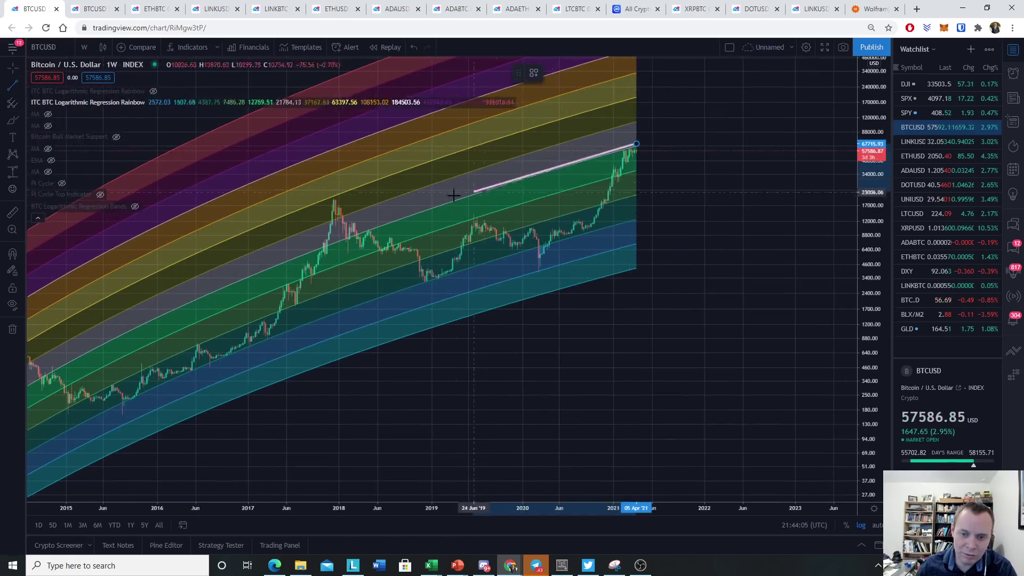
pyautogui.click(353, 233)
pyautogui.click(13, 68)
pyautogui.moveTo(637, 143); pyautogui.dragTo(638, 147)
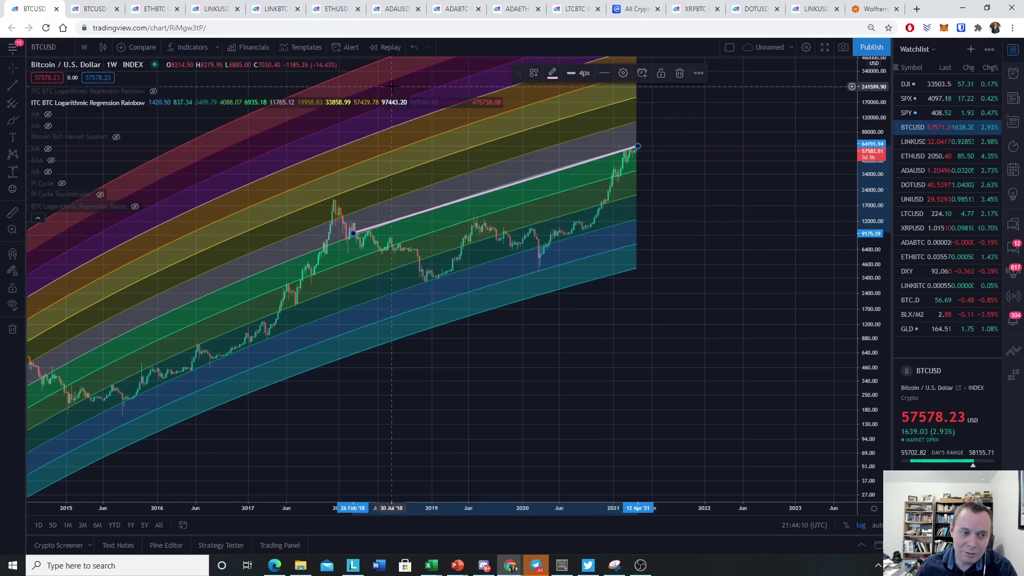
# Brush a short downward stroke from the April 2021 price to about late May 2021
pyautogui.click(12, 120)
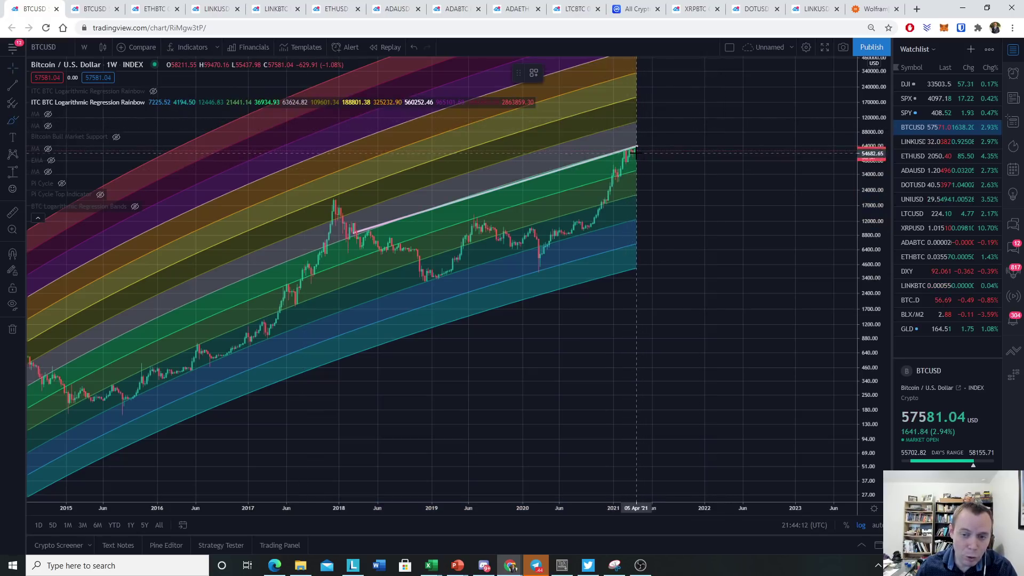
pyautogui.click(646, 169)
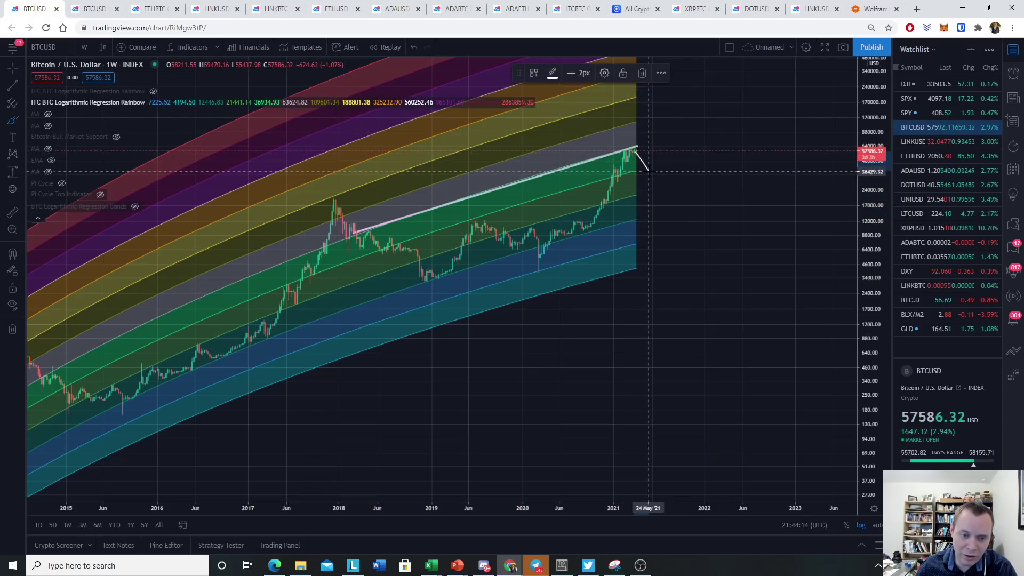
# Brush a line along the band from about mid-2017 back to mid-2015 with a scribble at the 2017 low, and undo it
pyautogui.click(9, 127)
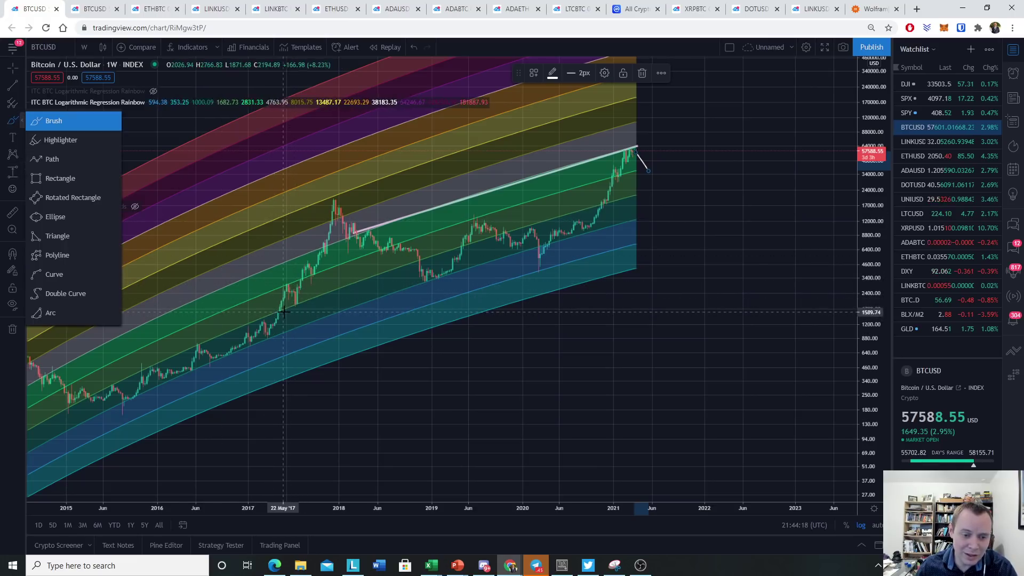
pyautogui.moveTo(283, 311)
pyautogui.mouseDown()
pyautogui.moveTo(304, 305)
pyautogui.moveTo(112, 386)
pyautogui.mouseUp()
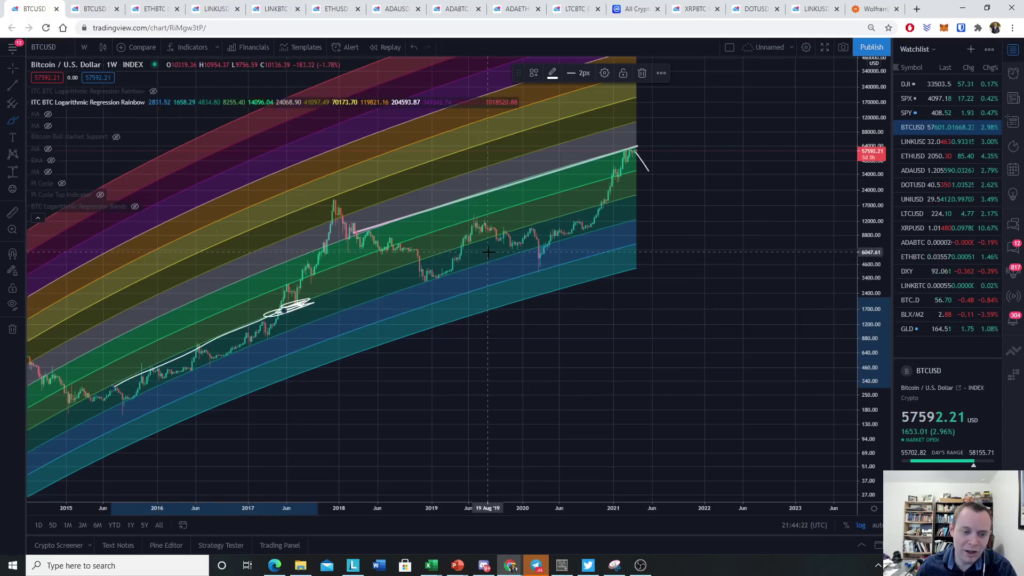
pyautogui.hotkey('ctrl', 'z')
pyautogui.hotkey('ctrl', 'z')
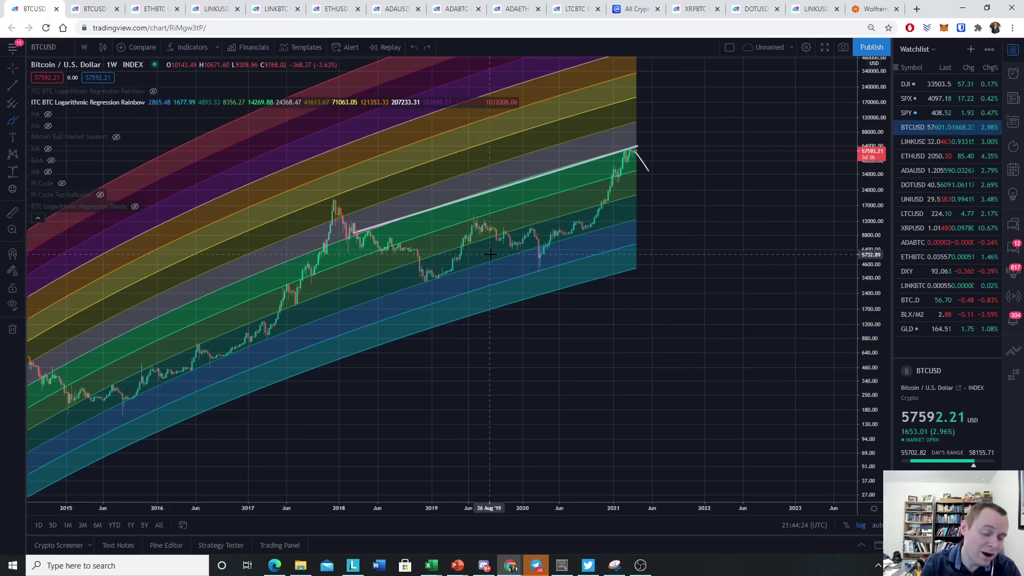
# Draw a trend line along the rainbow band from about 6 April 2015 near 232 to 29 May 2017 near 1,750
pyautogui.click(13, 86)
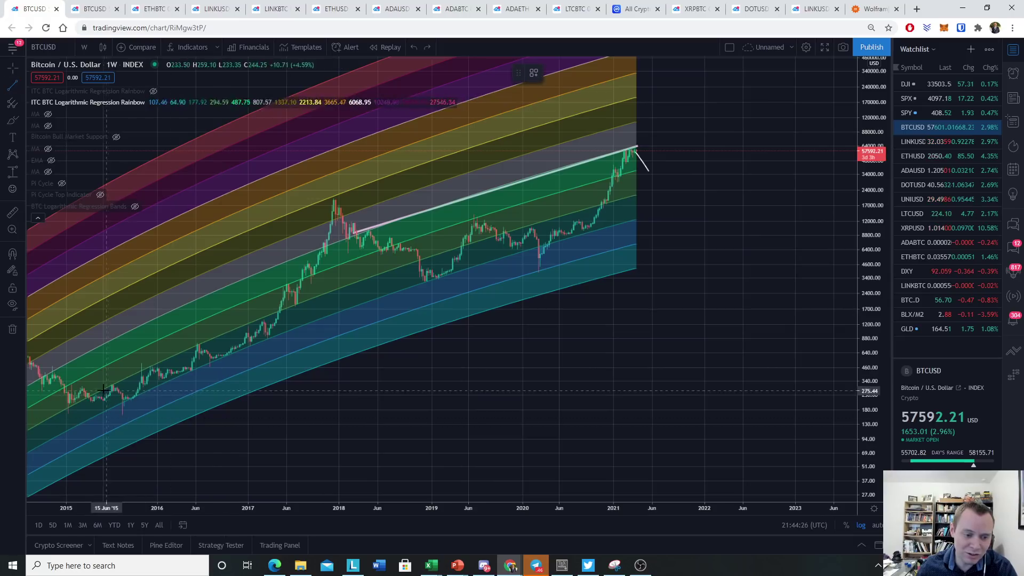
pyautogui.click(89, 398)
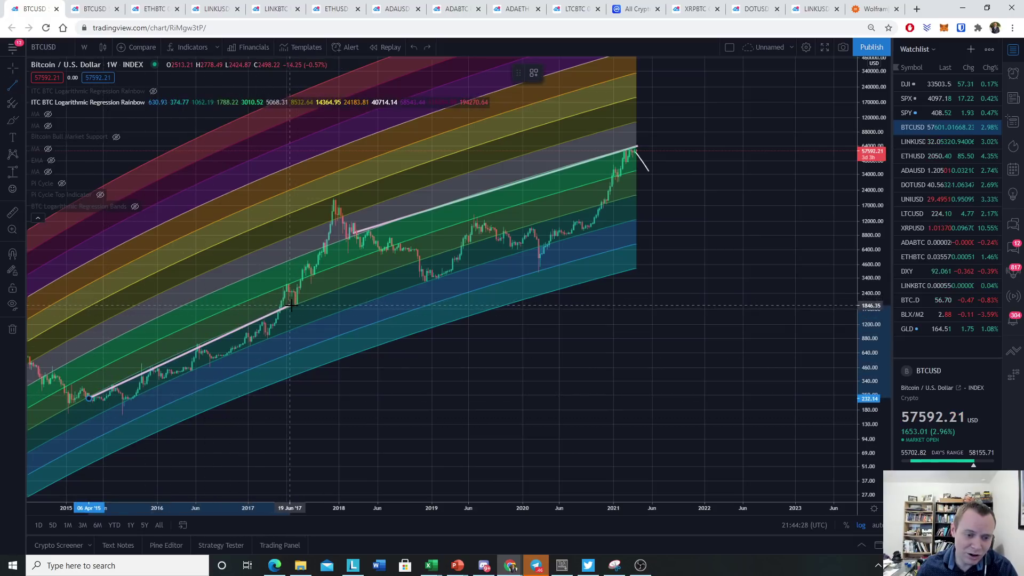
pyautogui.click(284, 308)
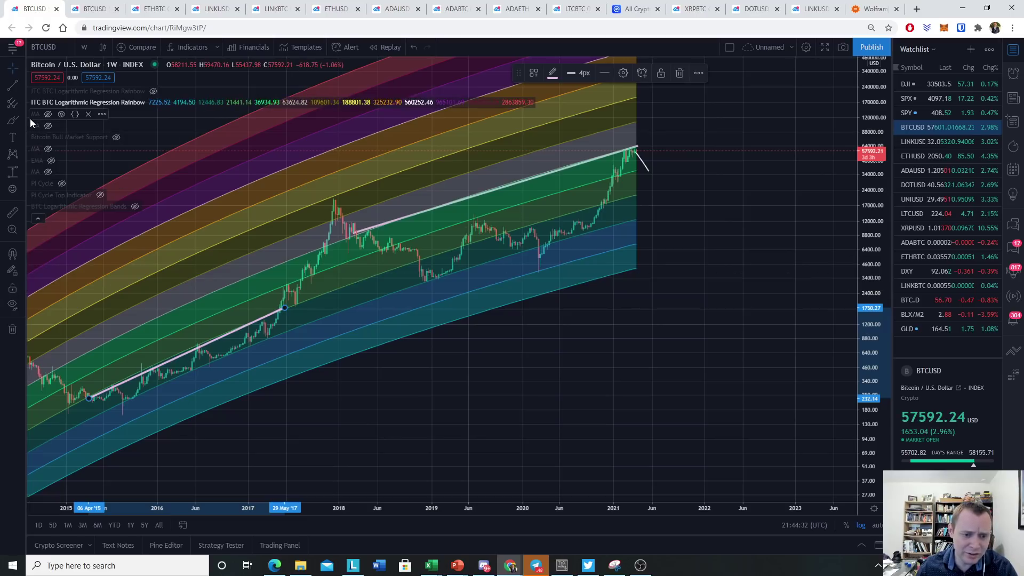
# Brush a wavy line following the price from the June 2017 dip up to the December 2017 peak
pyautogui.click(13, 120)
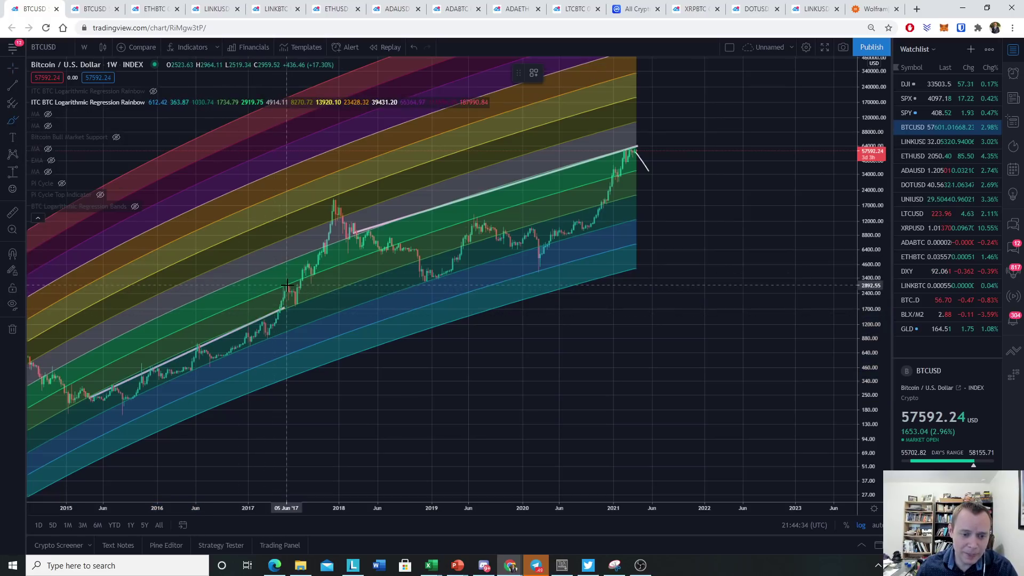
pyautogui.click(286, 286)
pyautogui.moveTo(297, 303); pyautogui.dragTo(333, 202)
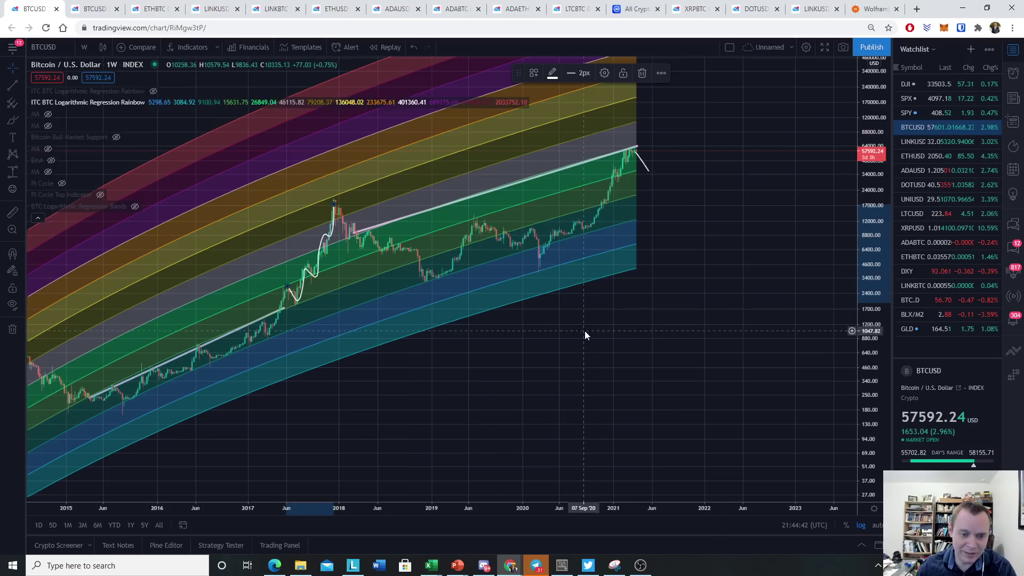
# Remove all drawings from the Bitcoin chart, keeping the indicators
pyautogui.rightClick(587, 310)
pyautogui.click(645, 498)
# Examine the full price history against the regression rainbow, from the earliest cycle through the 2013 and 2017 peaks to early 2021
pyautogui.moveTo(351, 401); pyautogui.dragTo(599, 331)
pyautogui.scroll(-5, 640, 318)
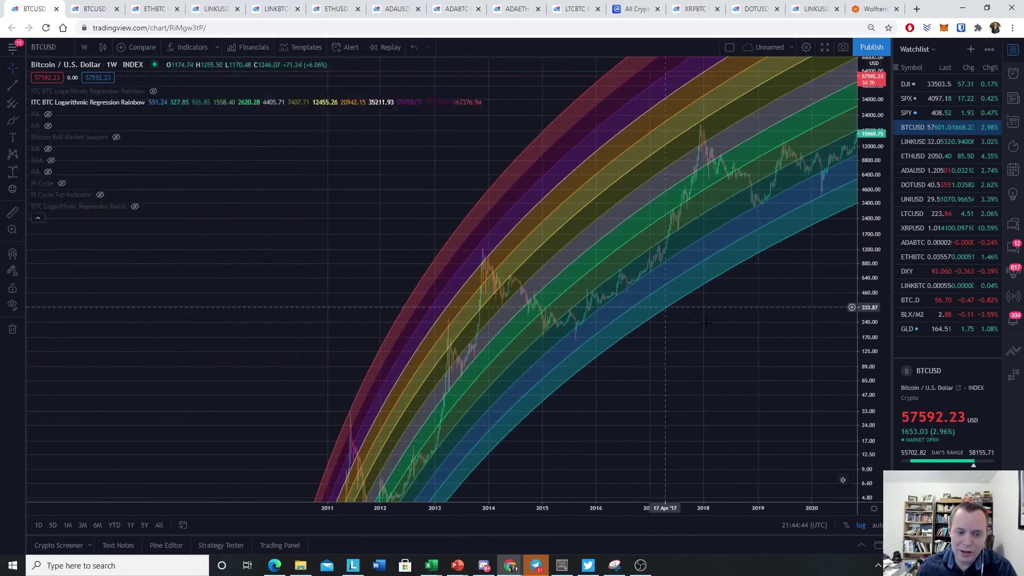
pyautogui.moveTo(743, 339); pyautogui.dragTo(617, 226)
pyautogui.moveTo(868, 107); pyautogui.dragTo(824, 373)
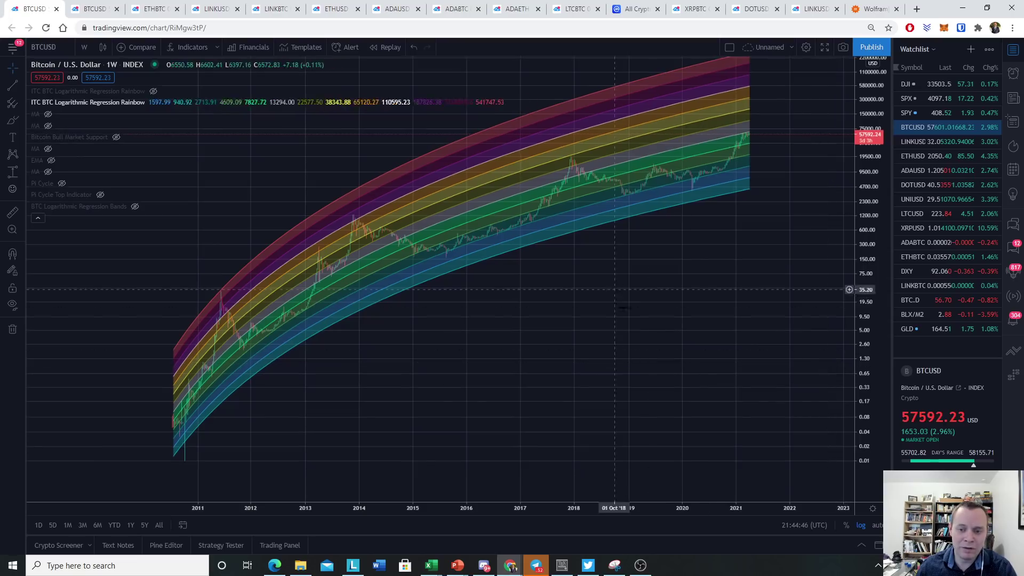
pyautogui.moveTo(743, 284); pyautogui.dragTo(757, 320)
pyautogui.scroll(3, 712, 266)
pyautogui.moveTo(866, 407); pyautogui.dragTo(862, 329)
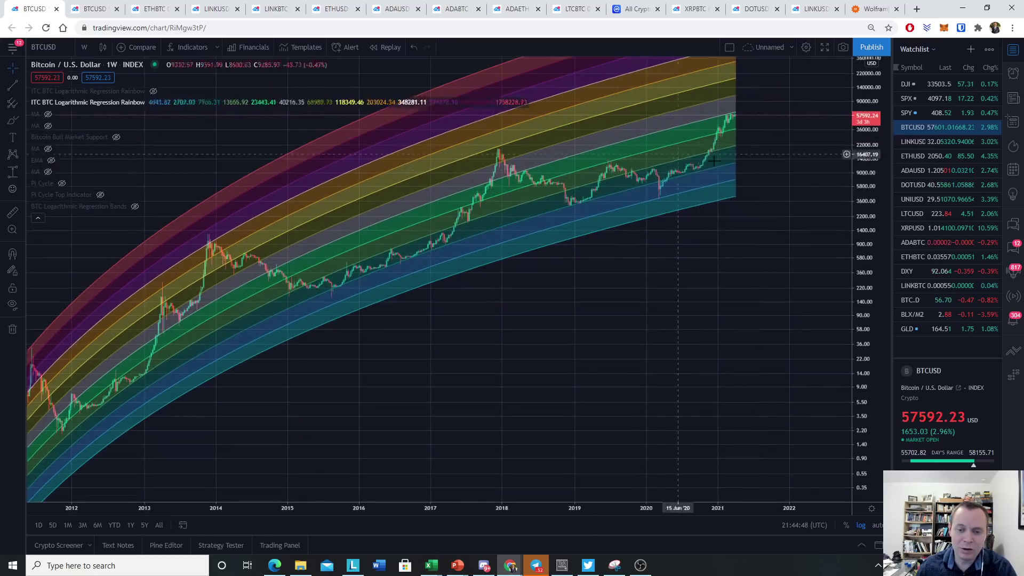
pyautogui.moveTo(861, 369); pyautogui.dragTo(859, 260)
pyautogui.moveTo(745, 235); pyautogui.dragTo(740, 378)
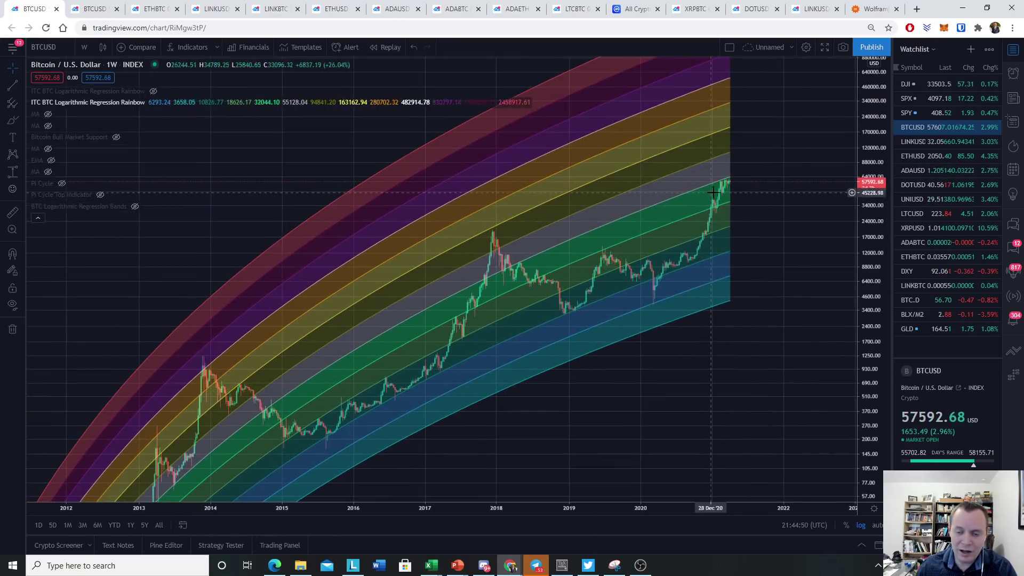